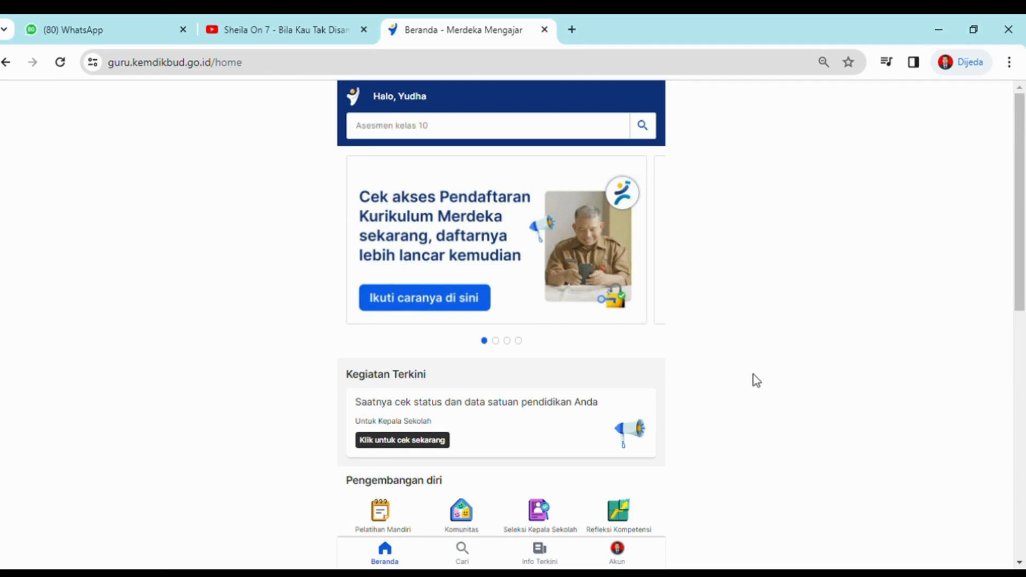
- Look through the home page's Pengembangan diri, Mengajar and Inspirasi services to find Pengelolaan Kinerja
scroll(746, 363, "down", 3)
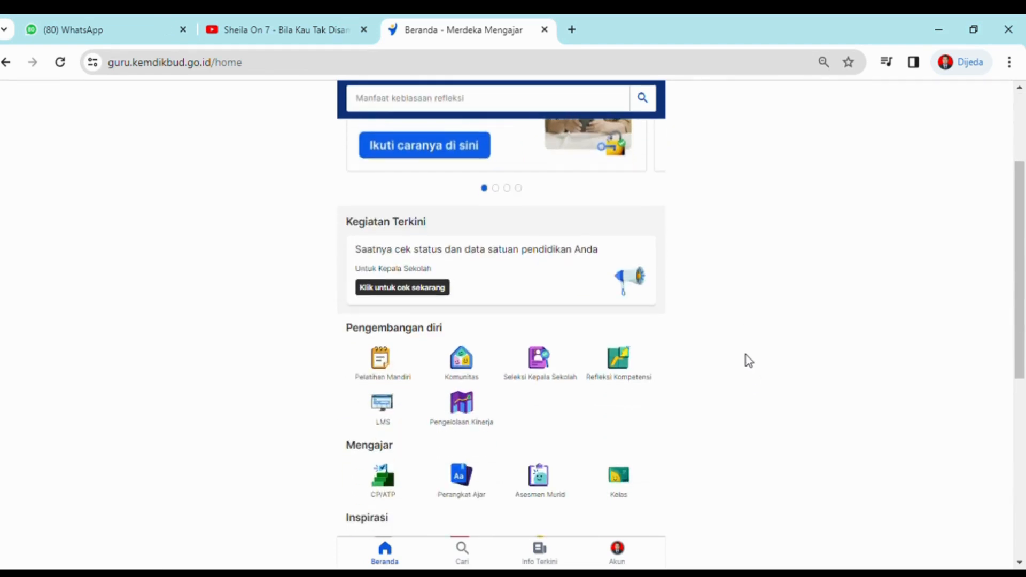
scroll(748, 360, "down", 2)
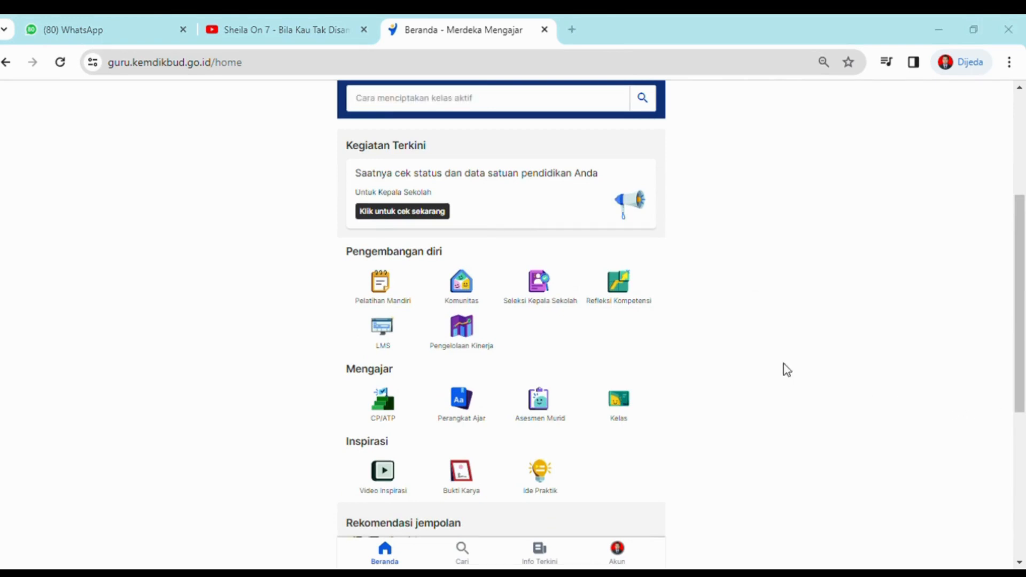
scroll(615, 342, "up", 3)
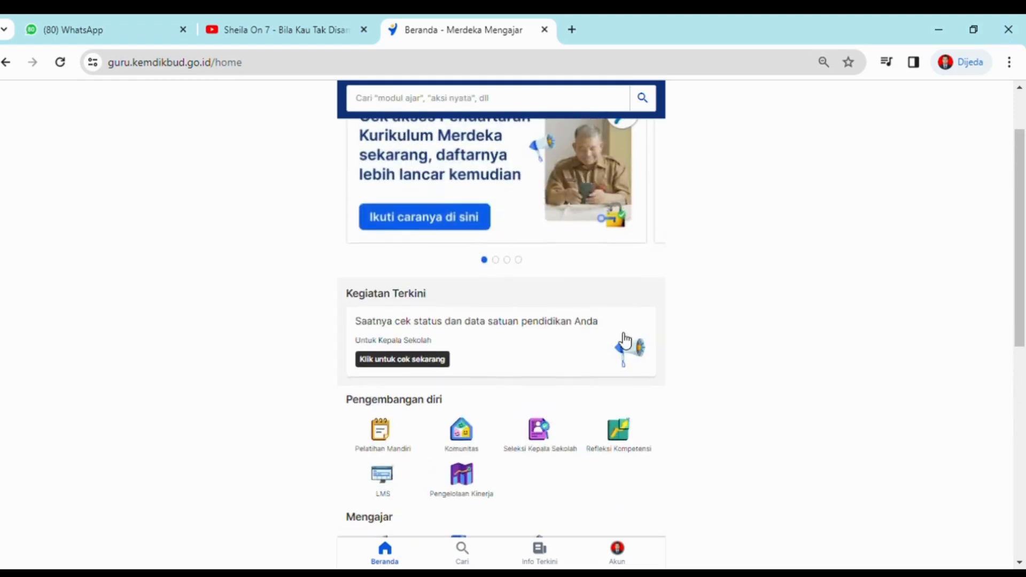
scroll(626, 340, "down", 3)
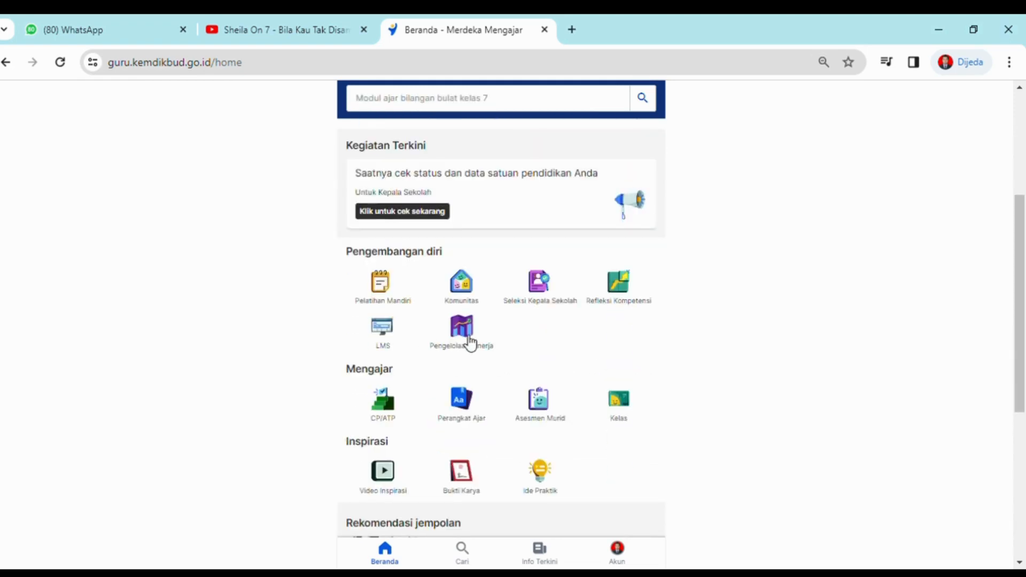
scroll(468, 341, "up", 4)
scroll(524, 369, "down", 1)
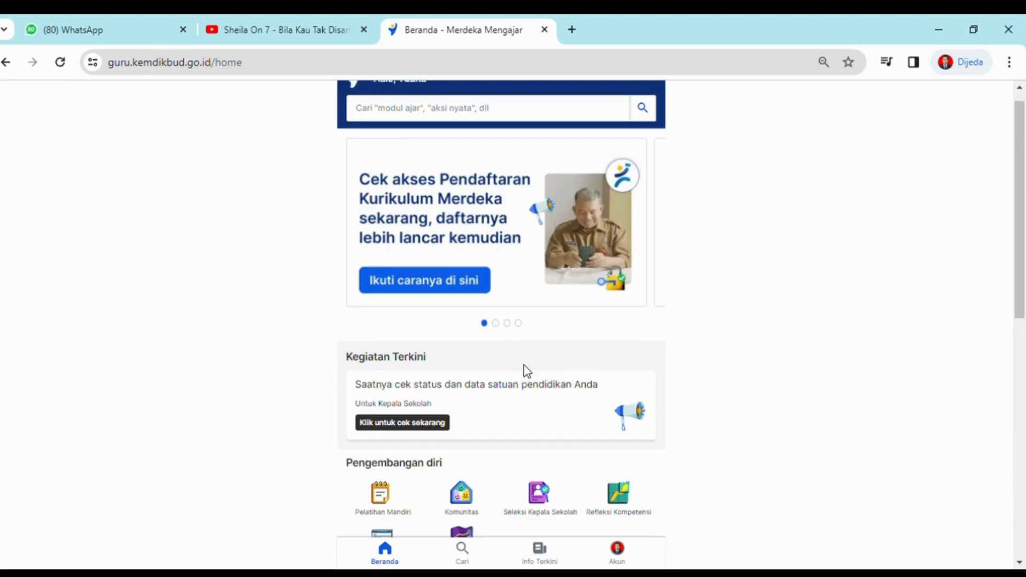
scroll(528, 373, "up", 1)
scroll(527, 370, "down", 6)
scroll(528, 368, "up", 6)
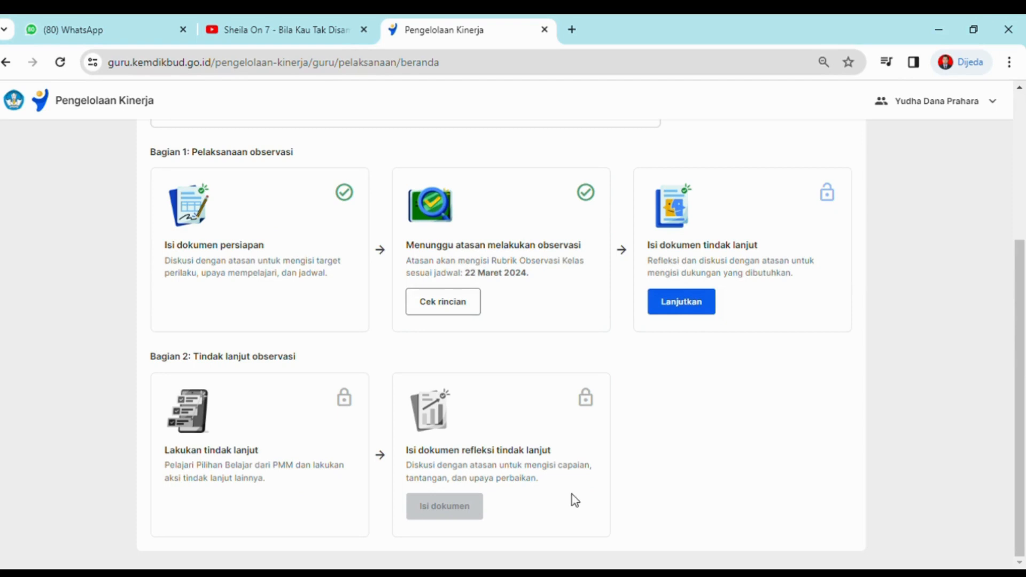
- Continue to the Isi dokumen tindak lanjut stage and review the observation ratings, notes and Rekomendasi Atasan
left_click(695, 302)
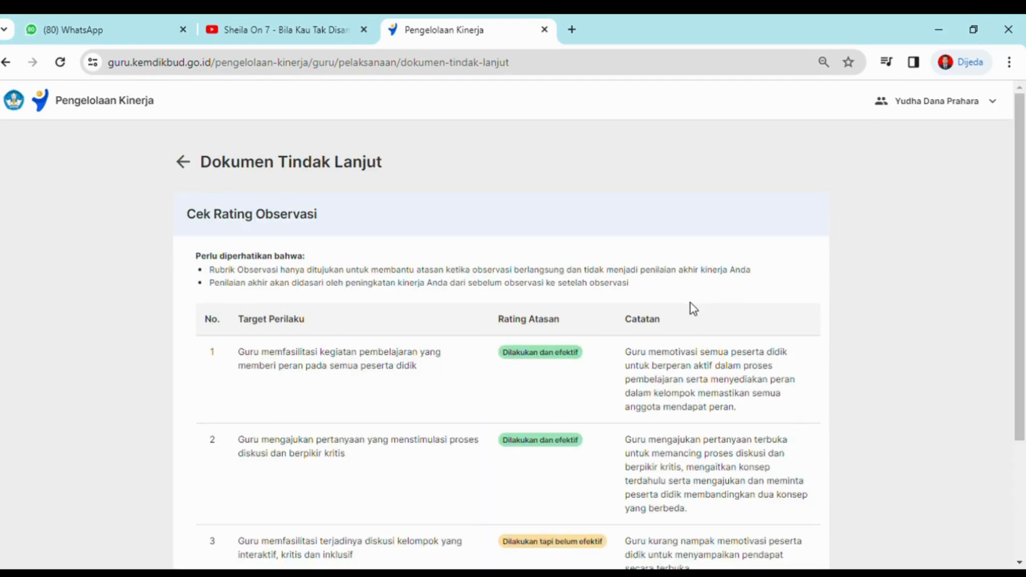
scroll(649, 347, "down", 3)
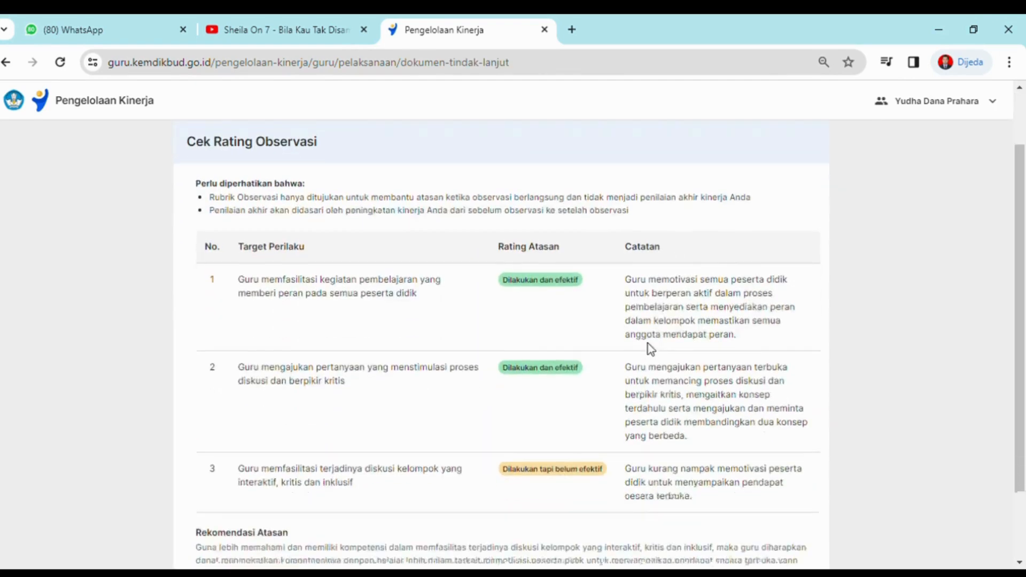
scroll(652, 352, "down", 1)
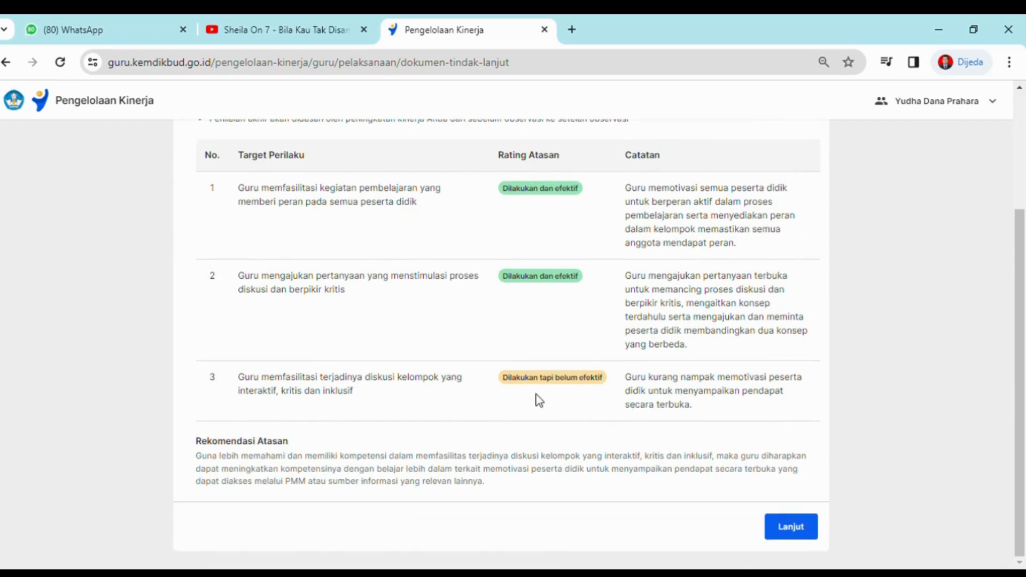
scroll(534, 399, "up", 2)
scroll(537, 398, "down", 2)
scroll(451, 424, "up", 2)
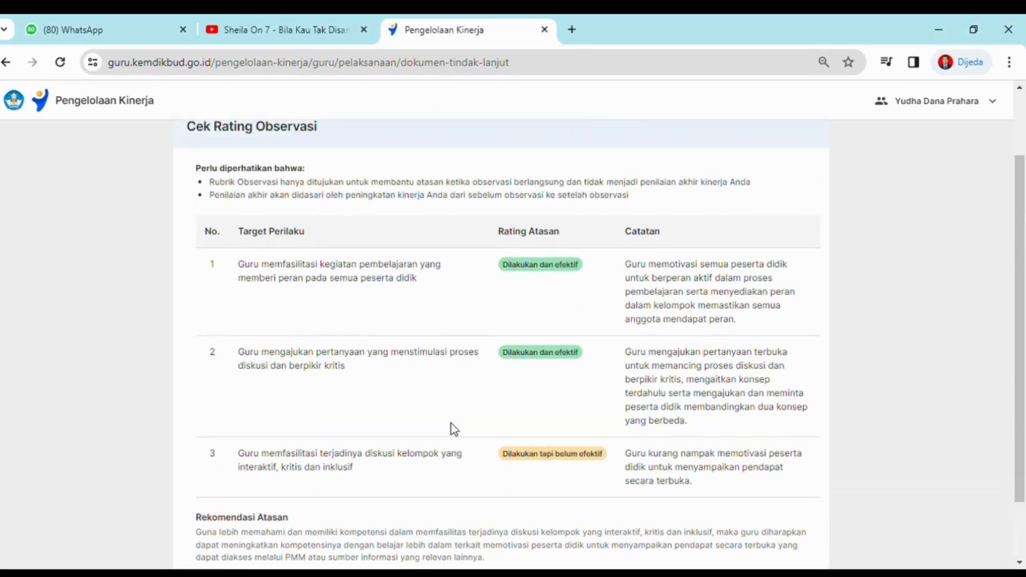
scroll(453, 431, "down", 2)
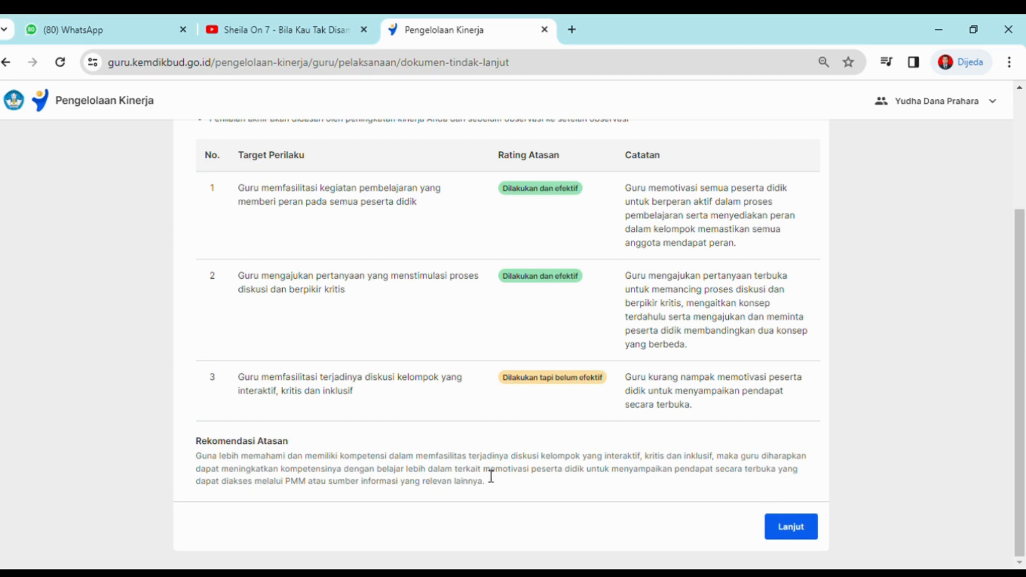
left_click_drag(484, 472, 783, 475)
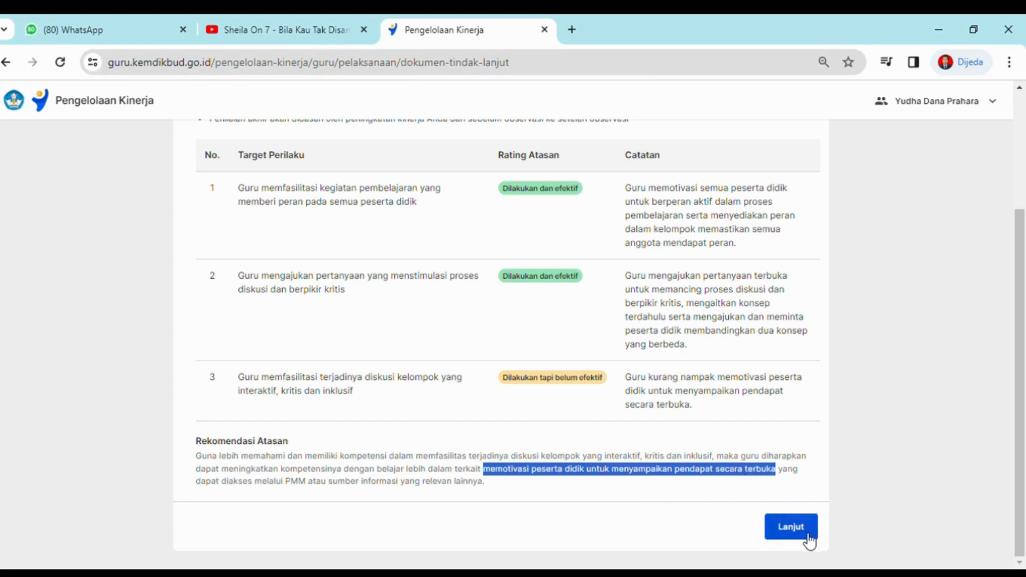
- Proceed to the Formulir Diskusi Tindak Lanjut Observasi Kelas and read through the Refleksi Guru answer about challenges faced
left_click(793, 526)
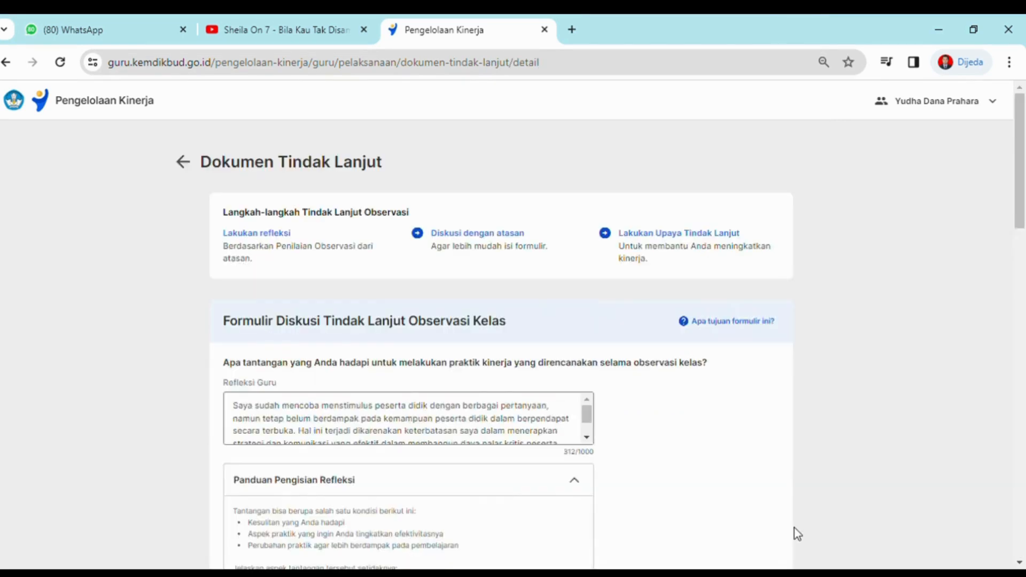
scroll(570, 448, "down", 3)
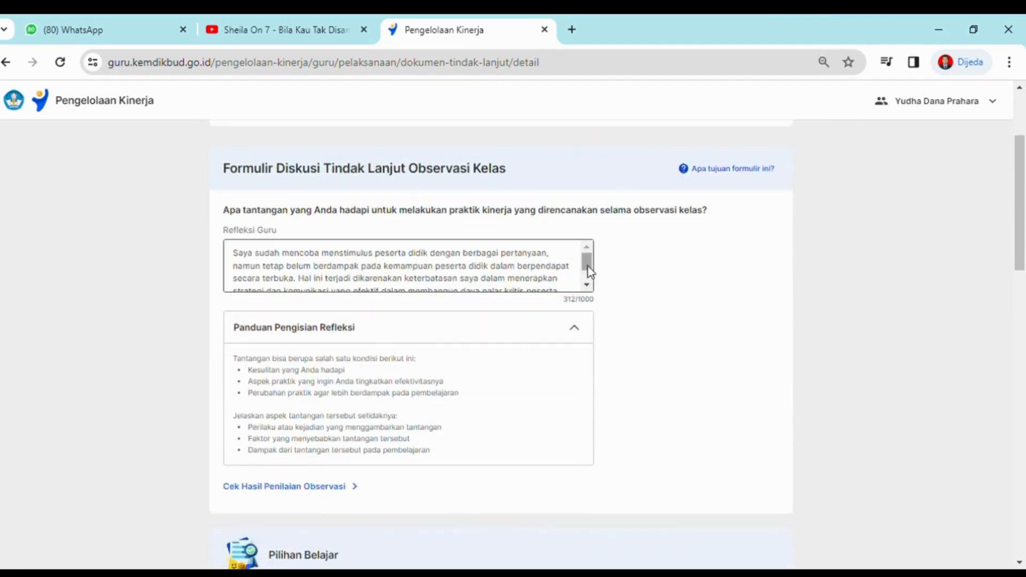
left_click(539, 254)
scroll(538, 254, "down", 2)
scroll(539, 253, "up", 2)
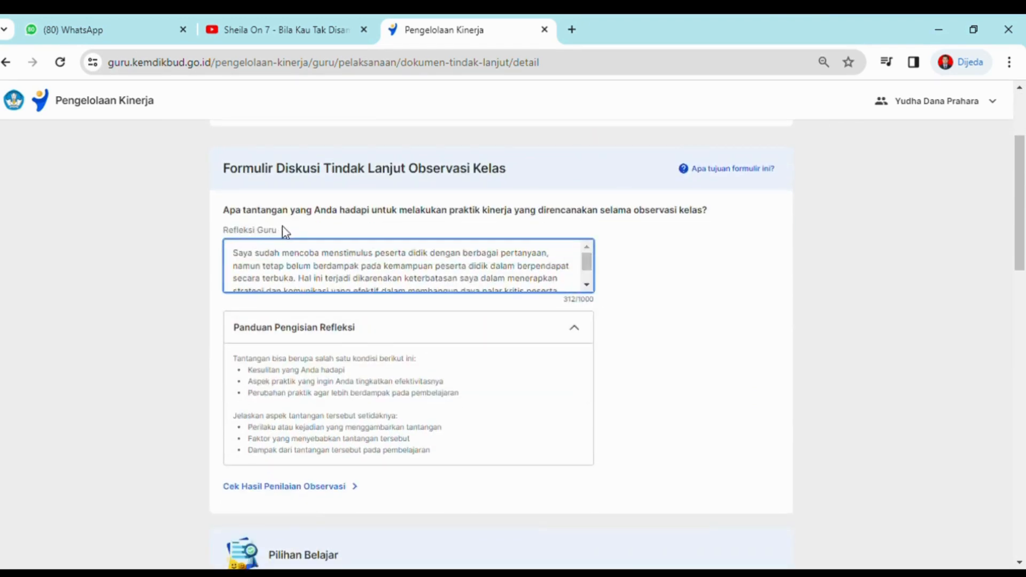
scroll(352, 228, "up", 2)
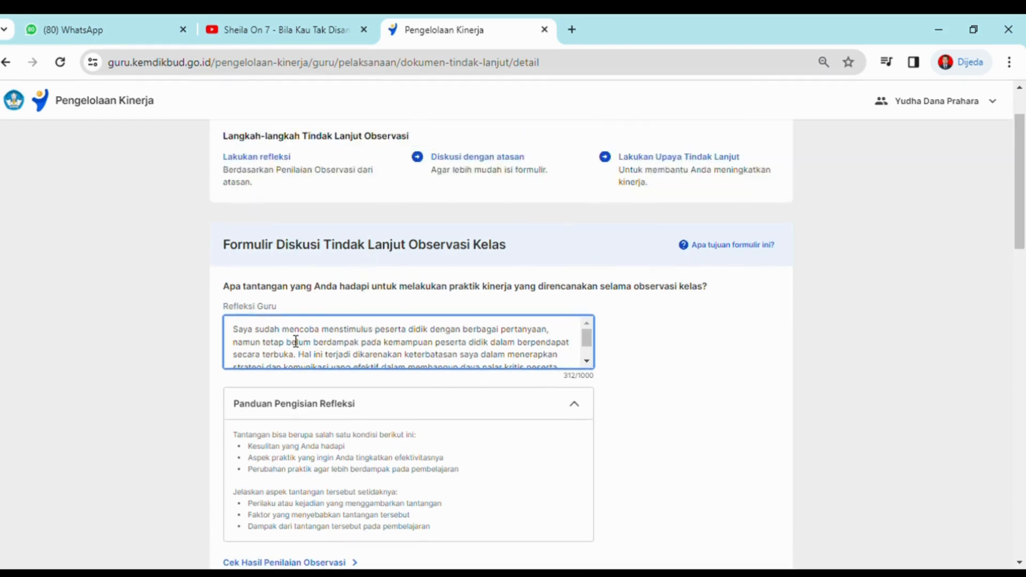
scroll(296, 342, "down", 1)
scroll(294, 339, "up", 1)
scroll(354, 354, "down", 1)
scroll(355, 355, "up", 1)
scroll(396, 354, "down", 1)
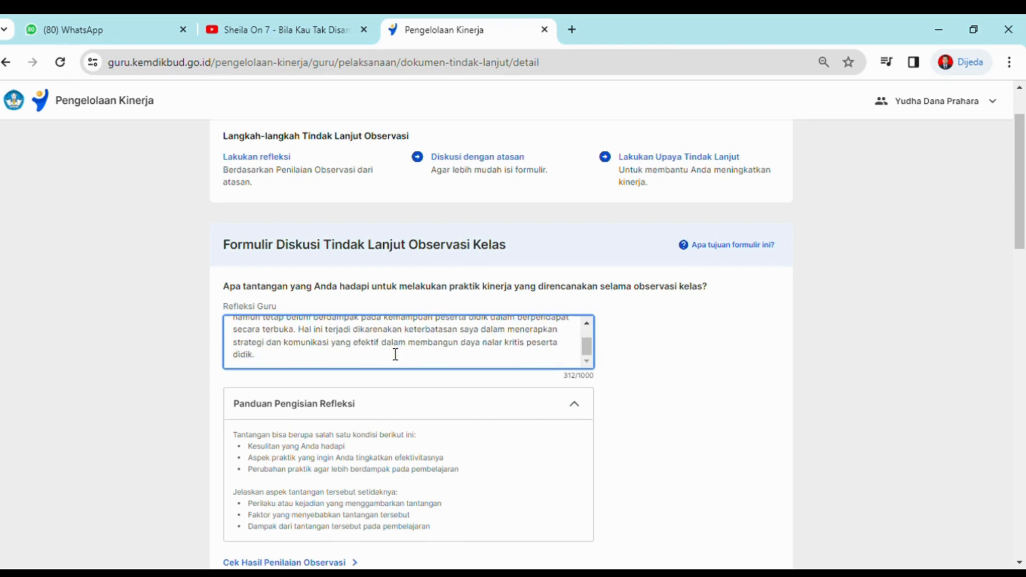
scroll(395, 354, "up", 1)
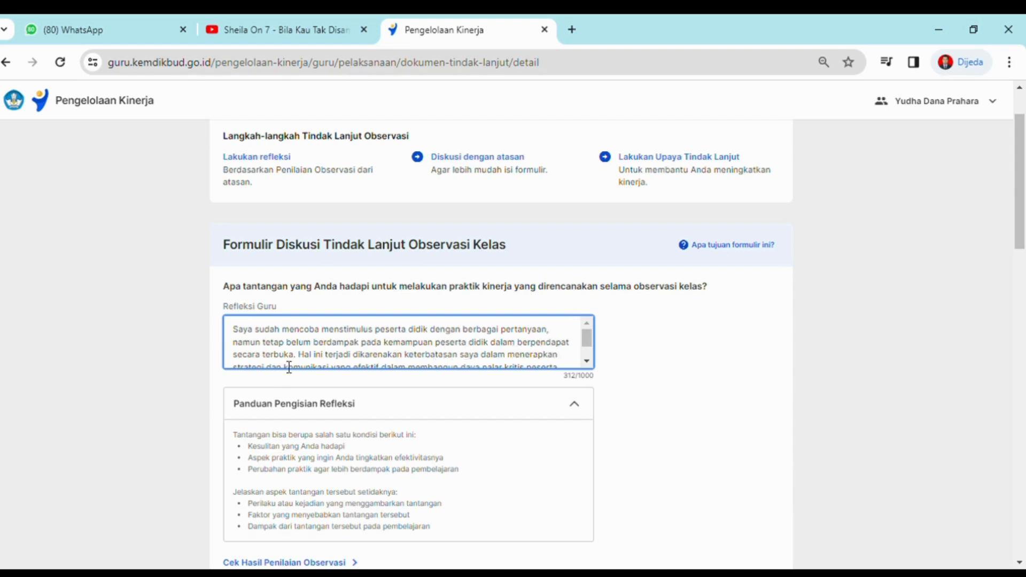
left_click_drag(500, 349, 302, 342)
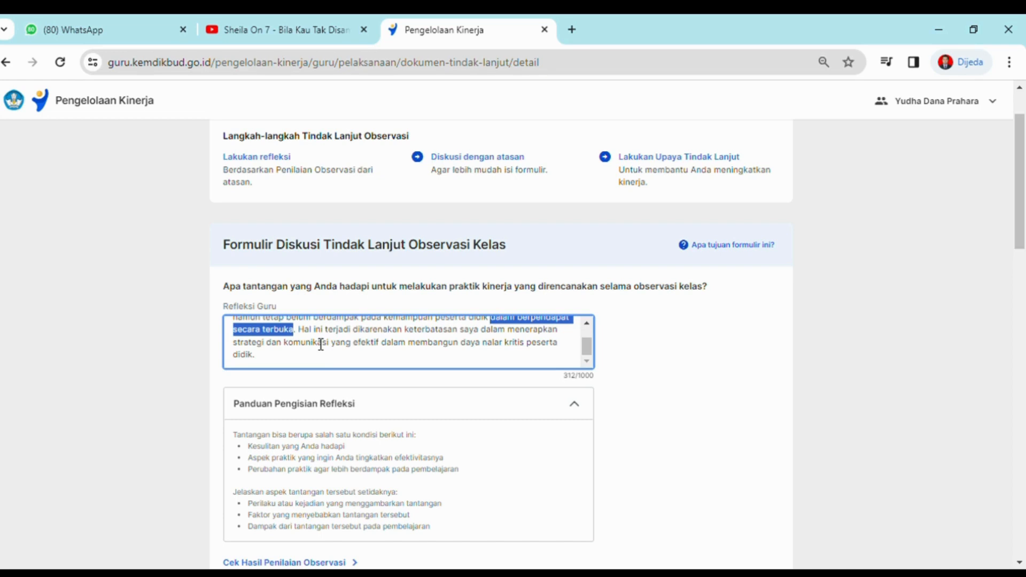
scroll(320, 344, "up", 1)
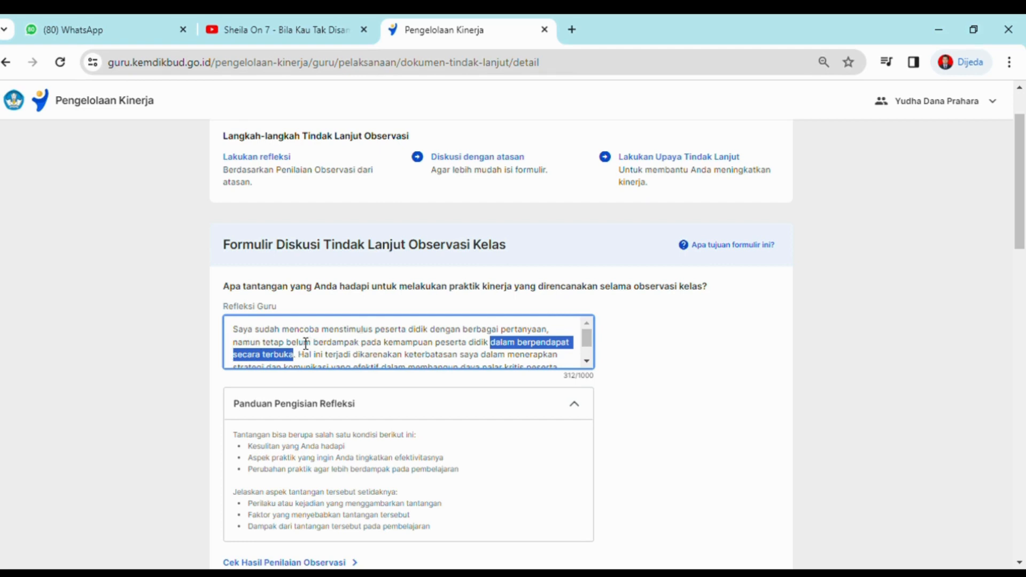
scroll(346, 350, "down", 1)
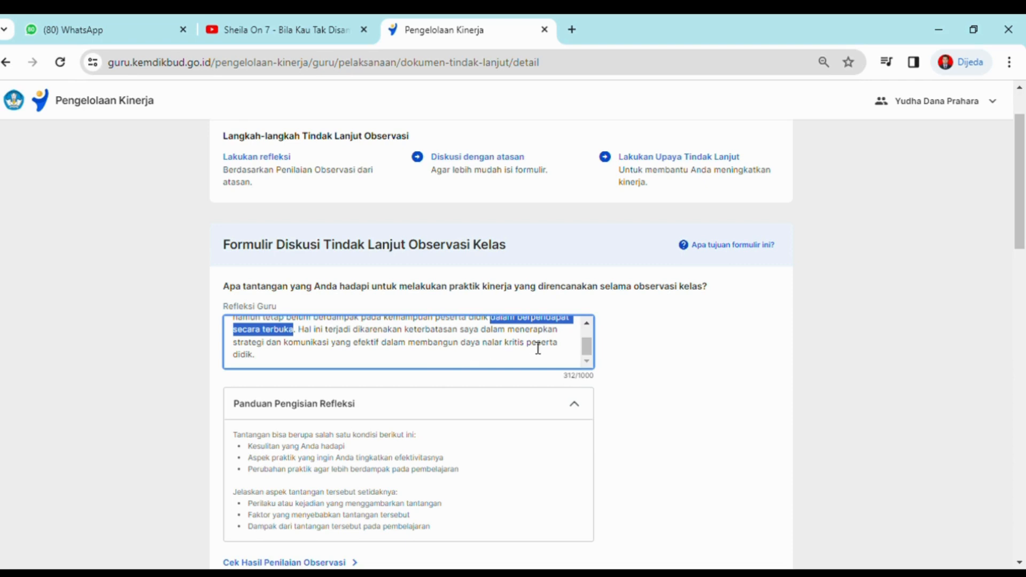
left_click(396, 355)
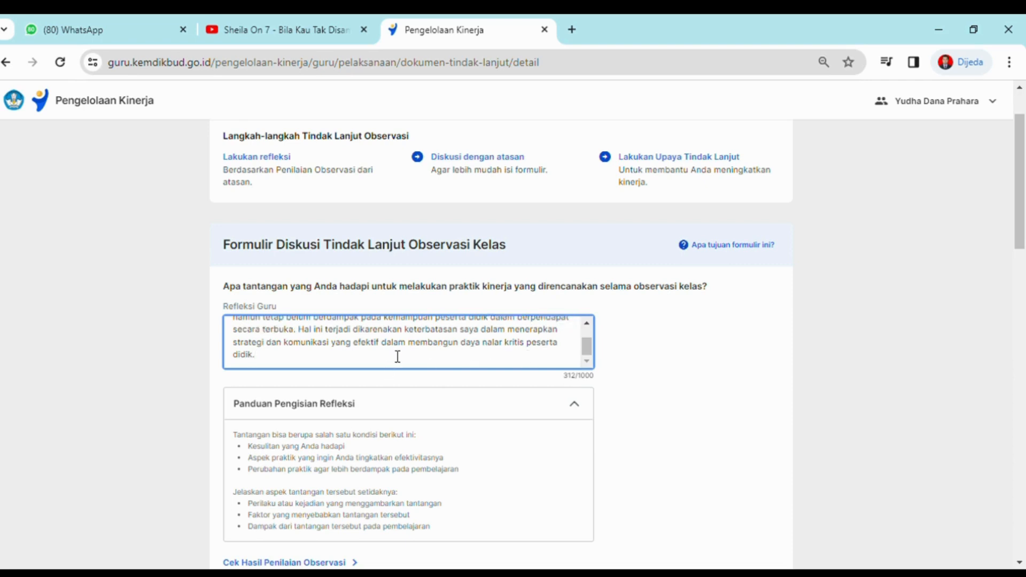
scroll(397, 357, "up", 2)
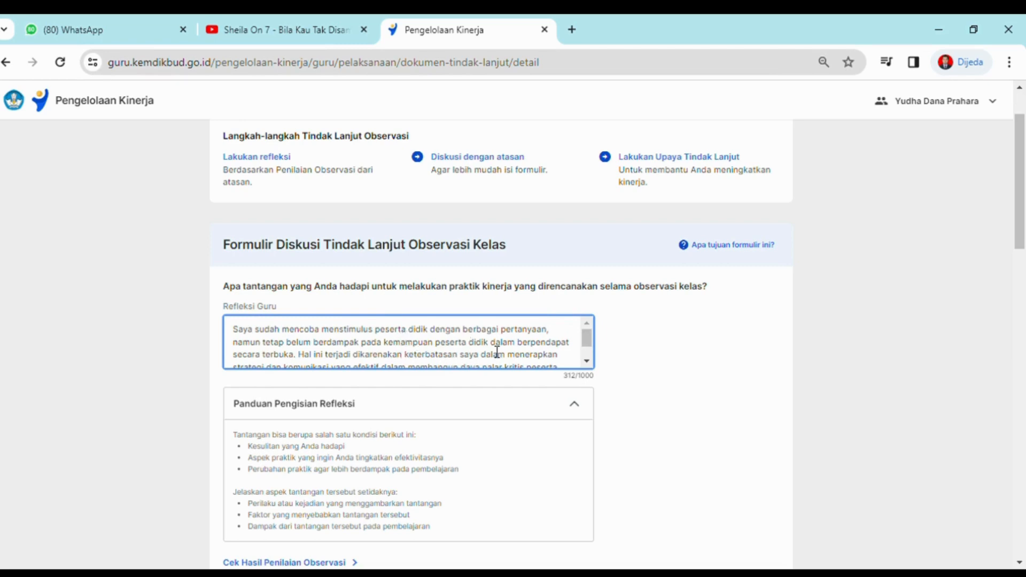
- Review the Tujuan, Upaya and Periode Tindak Lanjut answers in the Pilihan Belajar section
scroll(497, 351, "down", 9)
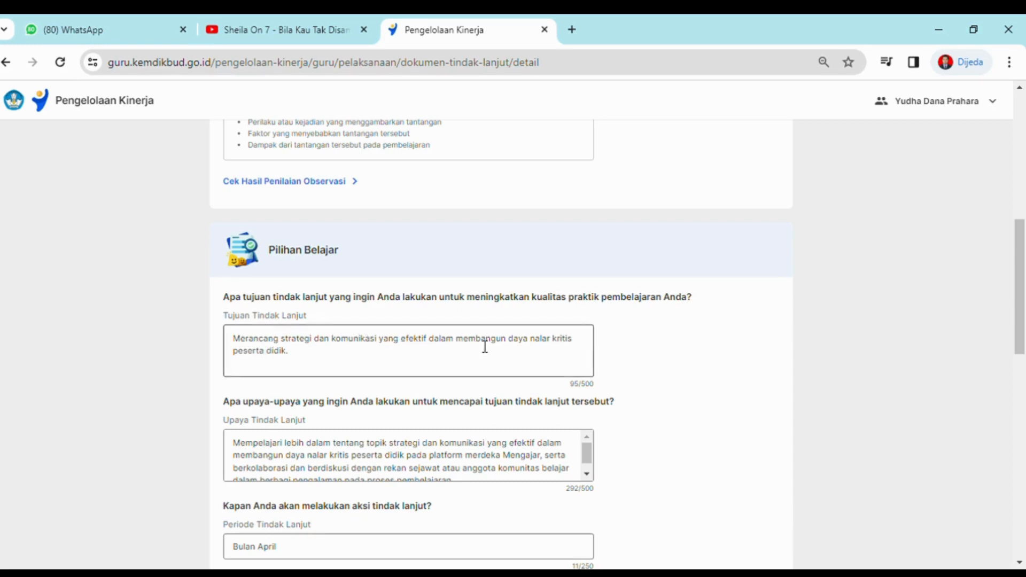
left_click(329, 366)
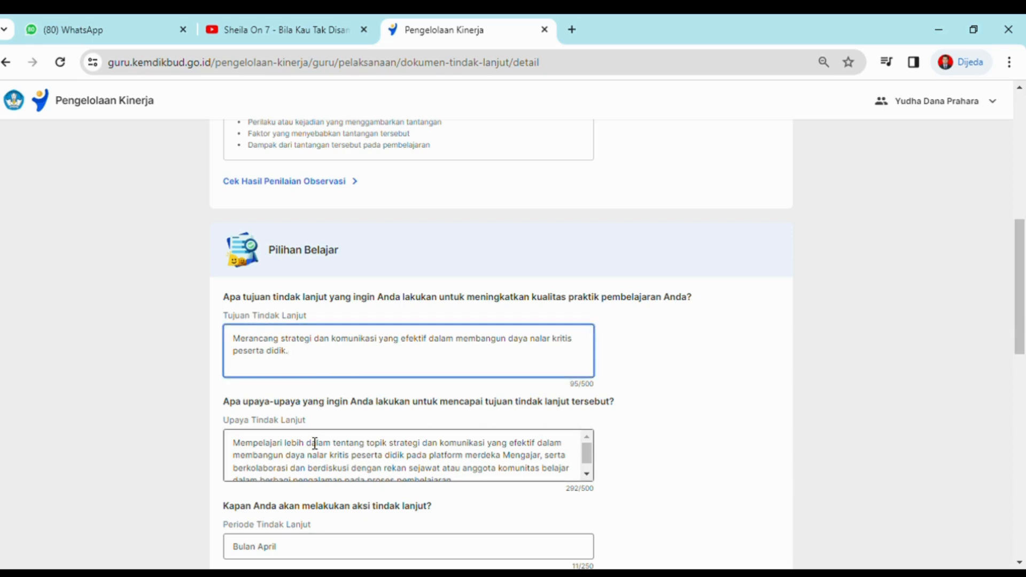
scroll(313, 442, "down", 1)
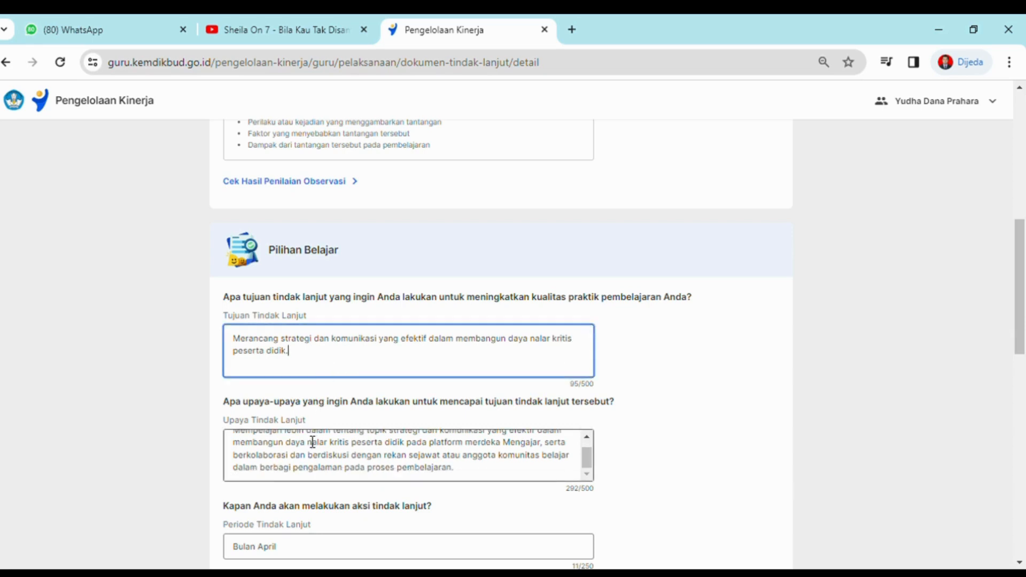
scroll(288, 446, "up", 1)
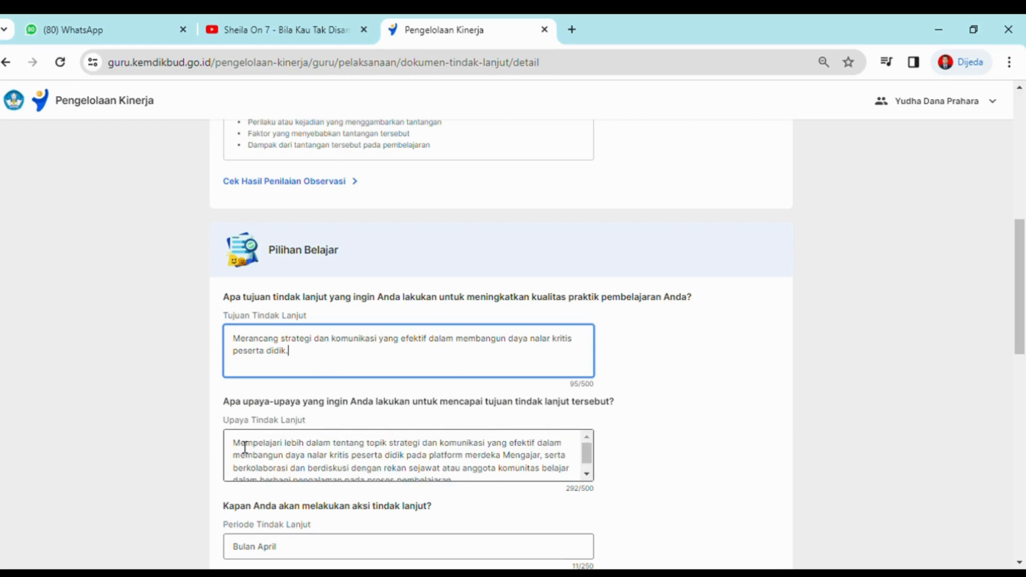
left_click_drag(241, 449, 402, 450)
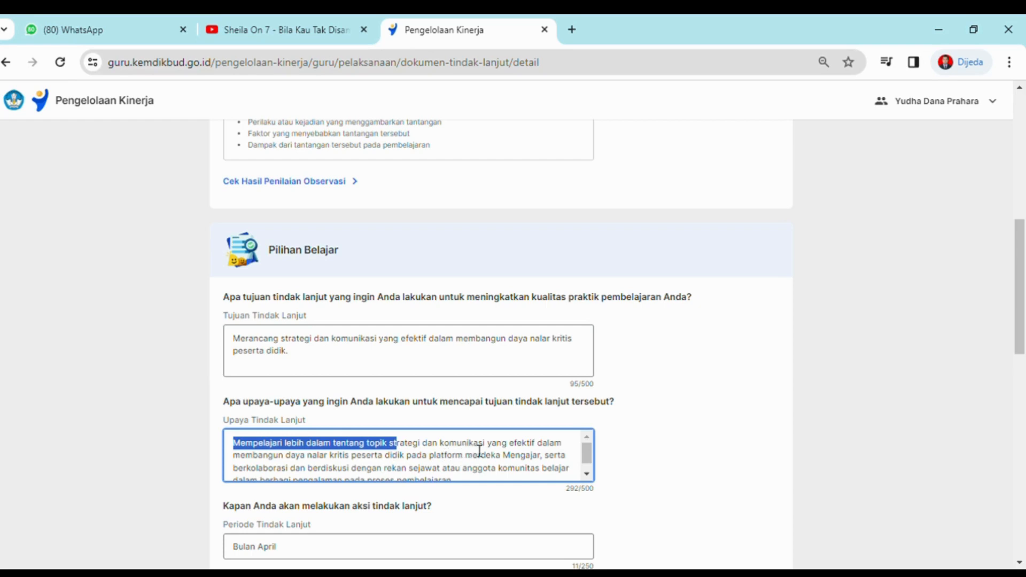
scroll(354, 468, "down", 1)
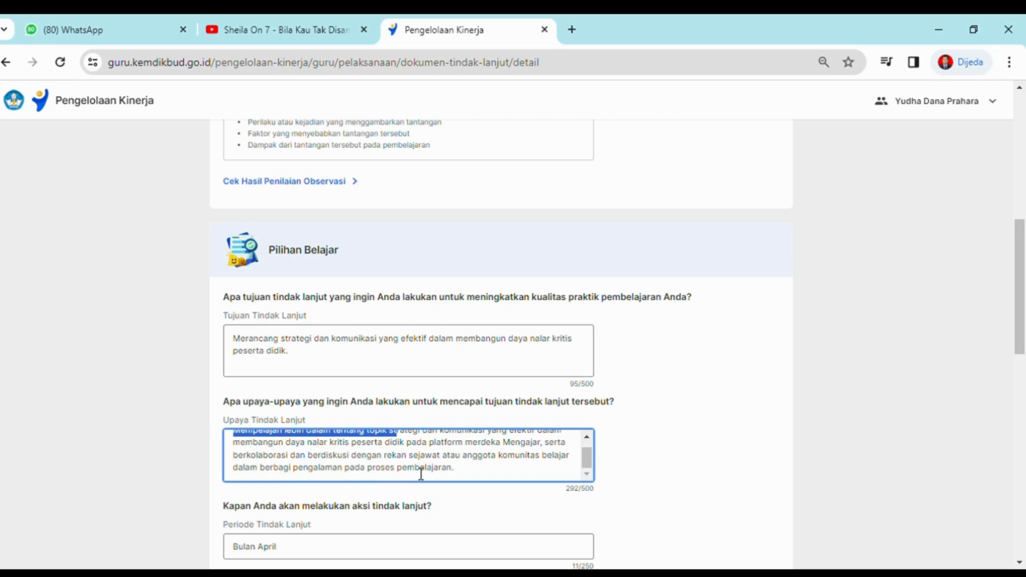
scroll(438, 476, "down", 2)
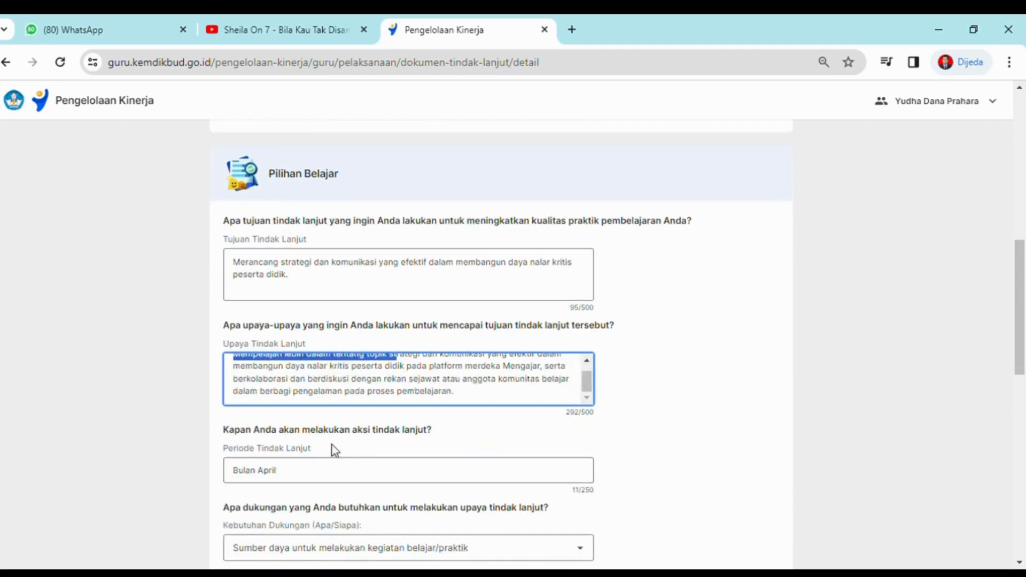
left_click(499, 393)
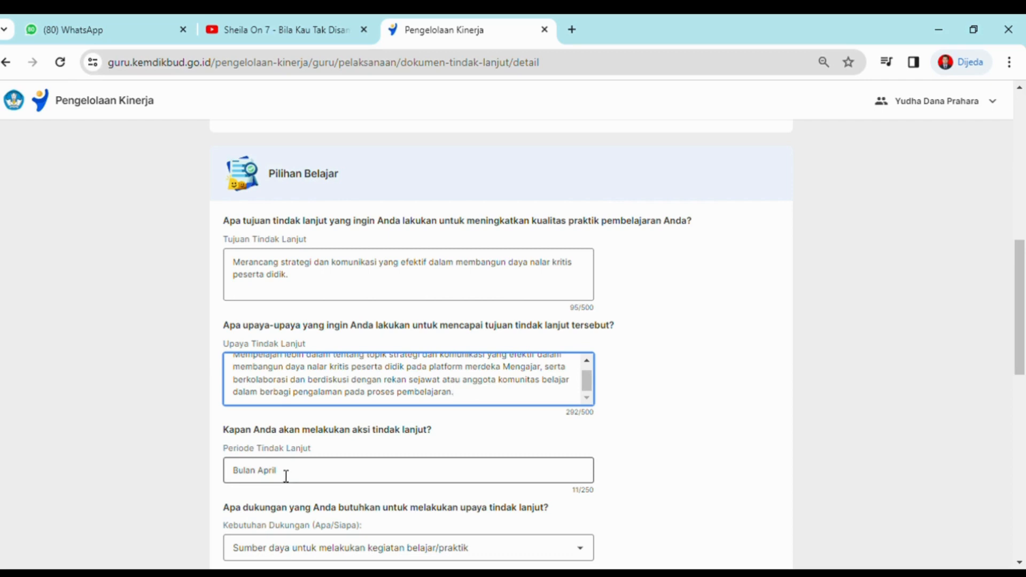
left_click(305, 474)
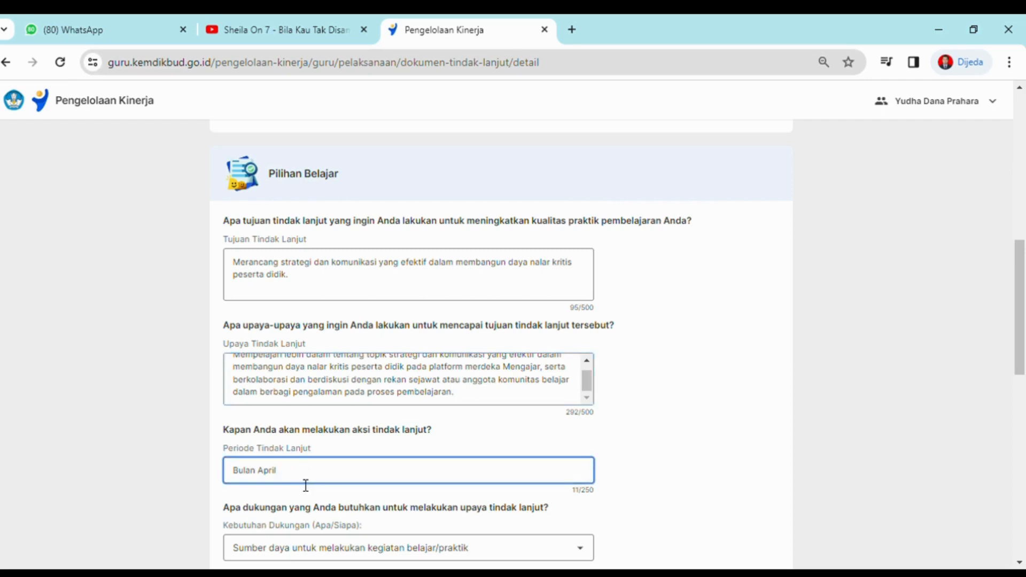
scroll(306, 485, "down", 1)
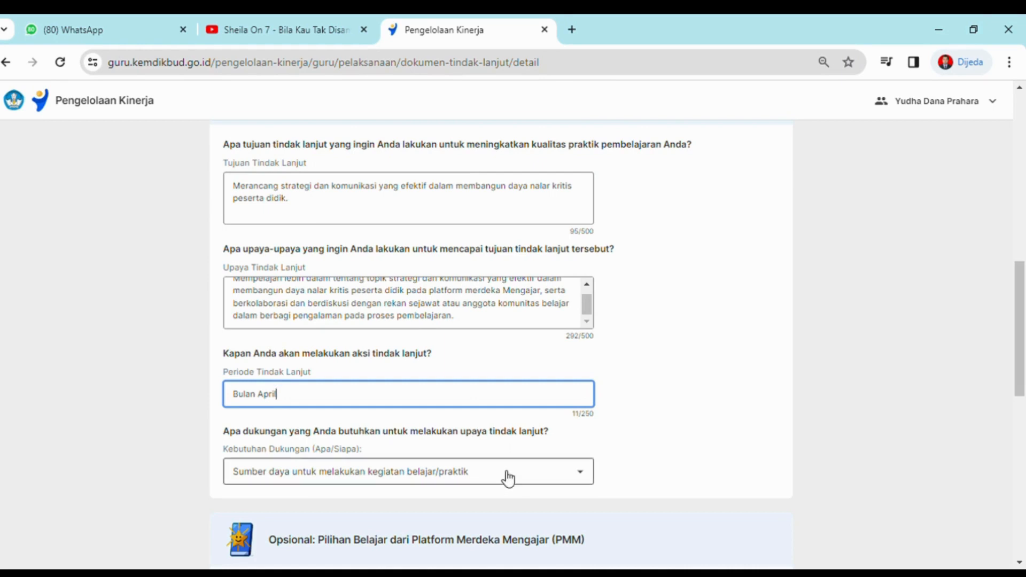
- Set Kebutuhan Dukungan (Apa/Siapa) to Lainnya in the Pilihan Belajar section
key("Tab")
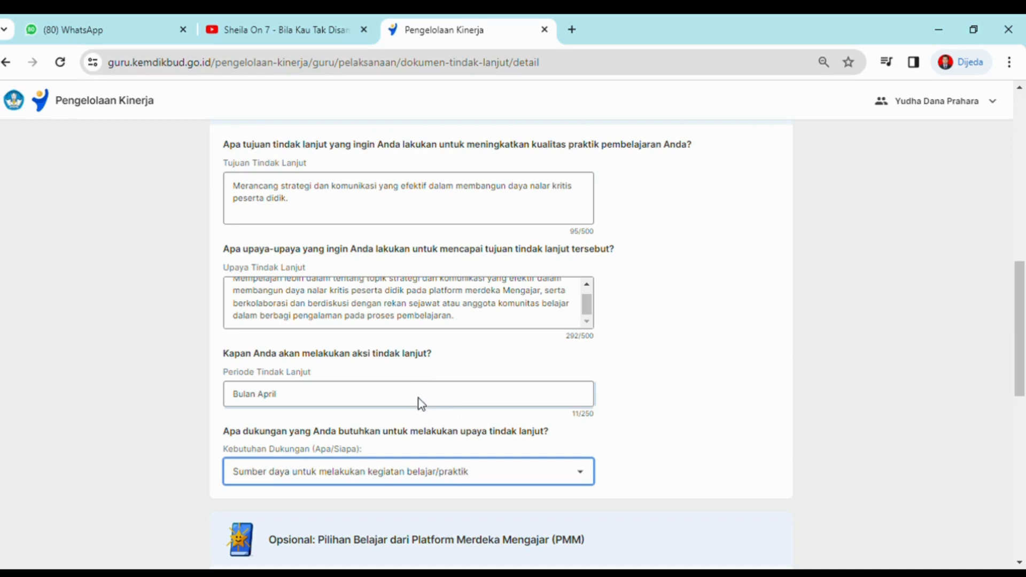
left_click(379, 450)
scroll(413, 472, "down", 1)
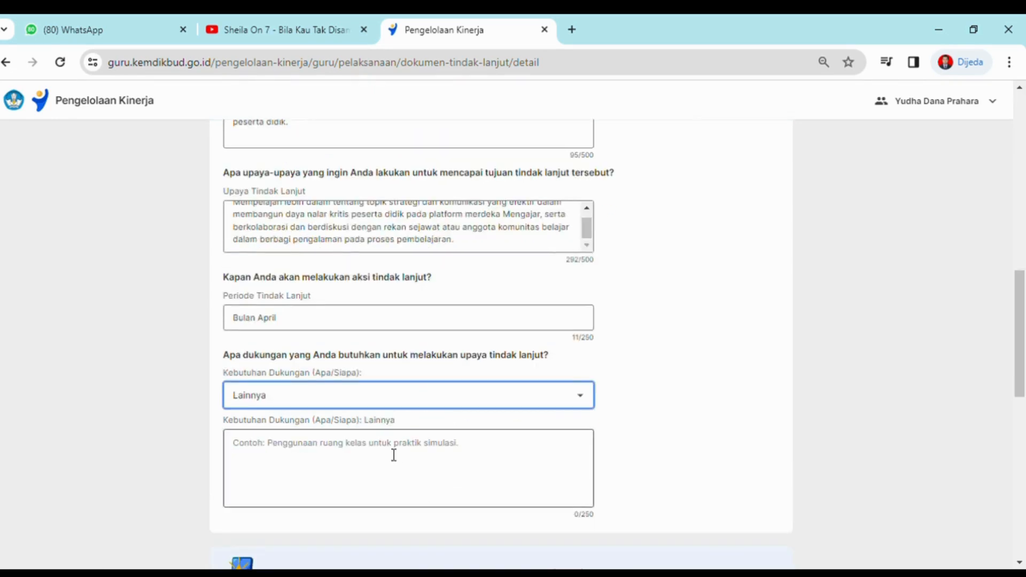
- Set Kebutuhan Dukungan (Apa/Siapa) for the follow-up effort to Sumber daya untuk melakukan kegiatan belajar/praktik
left_click(395, 450)
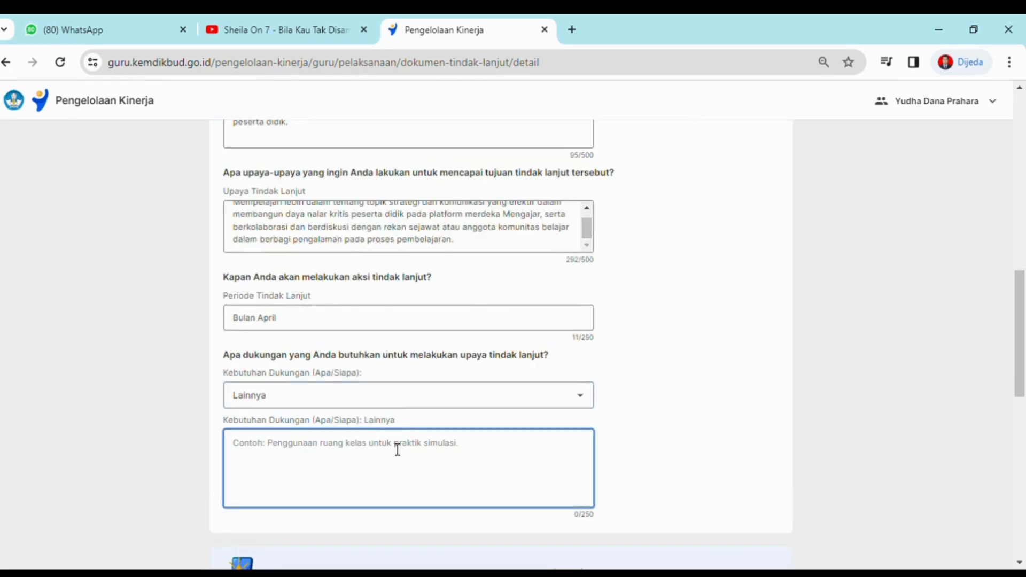
left_click(415, 406)
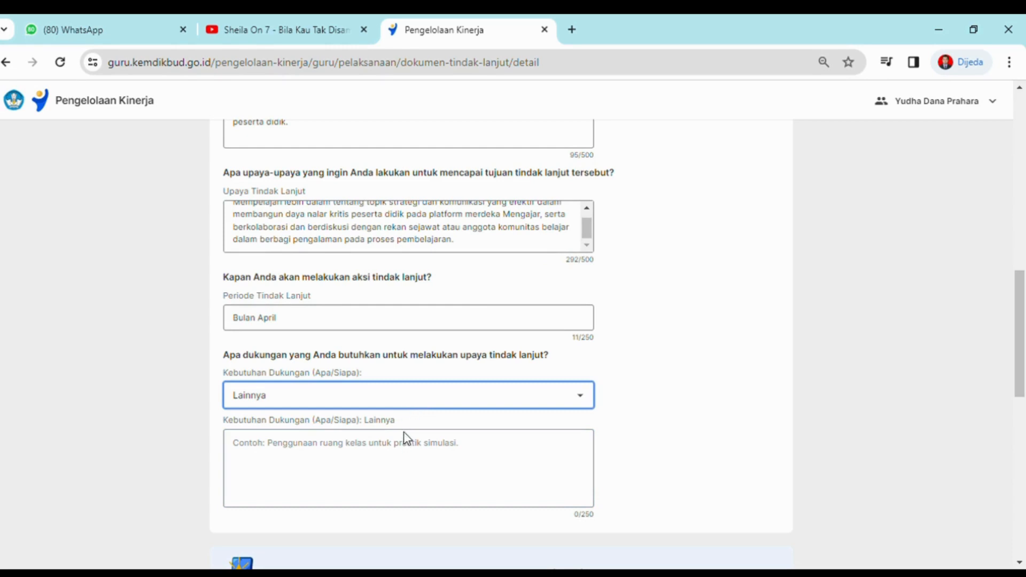
key("Up")
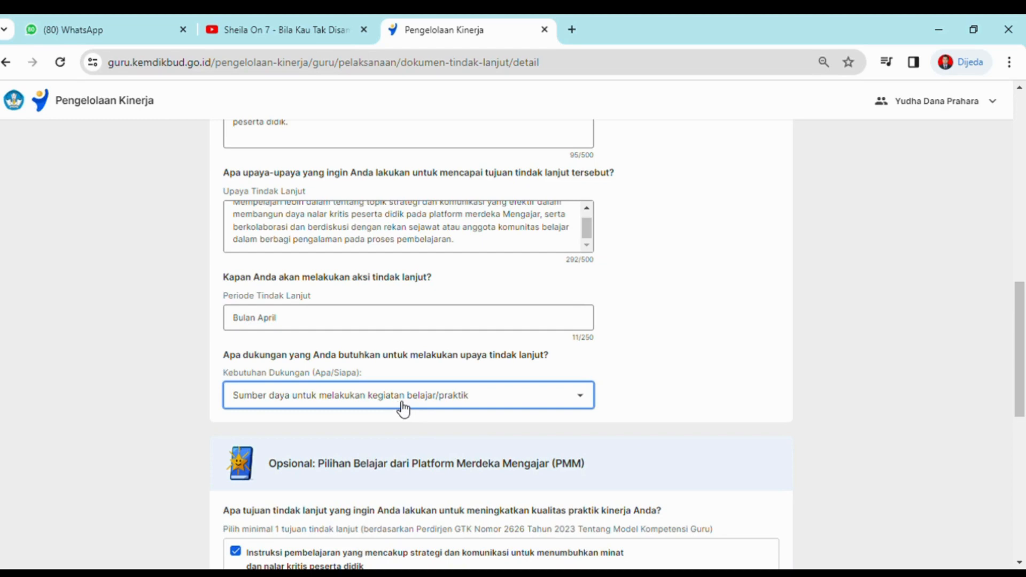
- Try selecting all three follow-up goals in the optional PMM section, and reduce the selection to the Instruksi pembelajaran goal
scroll(406, 409, "down", 3)
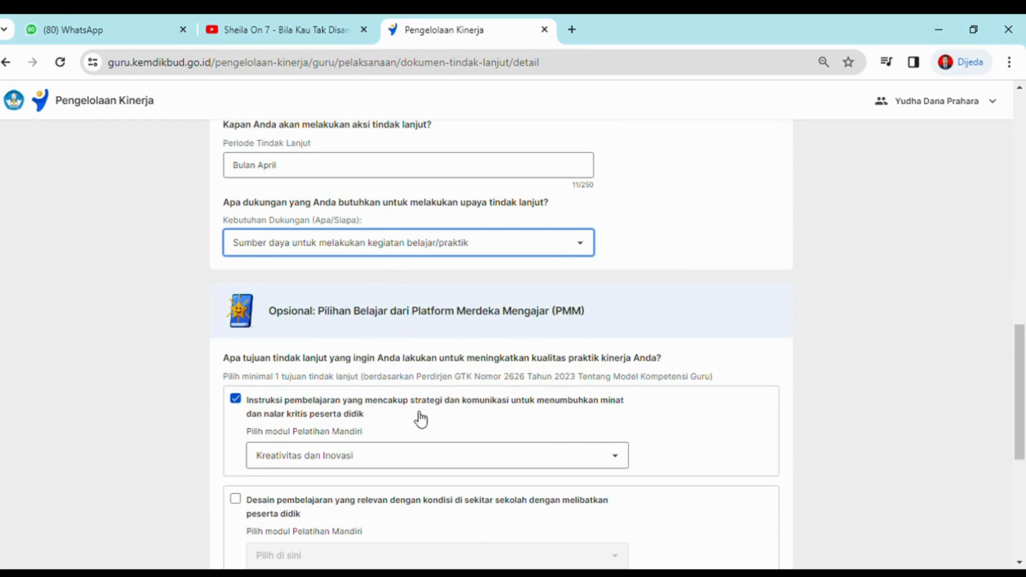
scroll(419, 412, "down", 1)
scroll(414, 405, "down", 1)
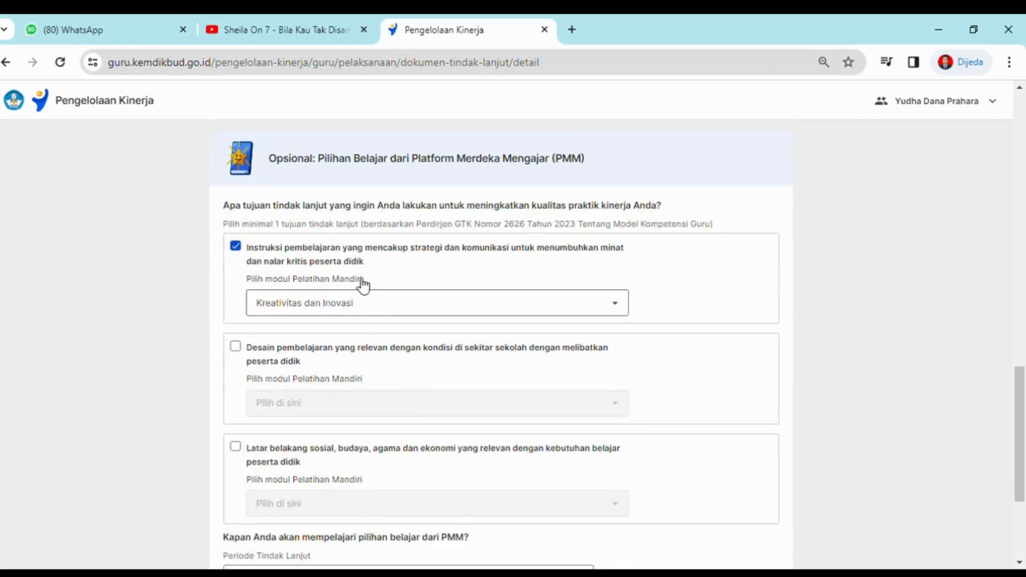
scroll(328, 387, "down", 1)
scroll(329, 389, "down", 1)
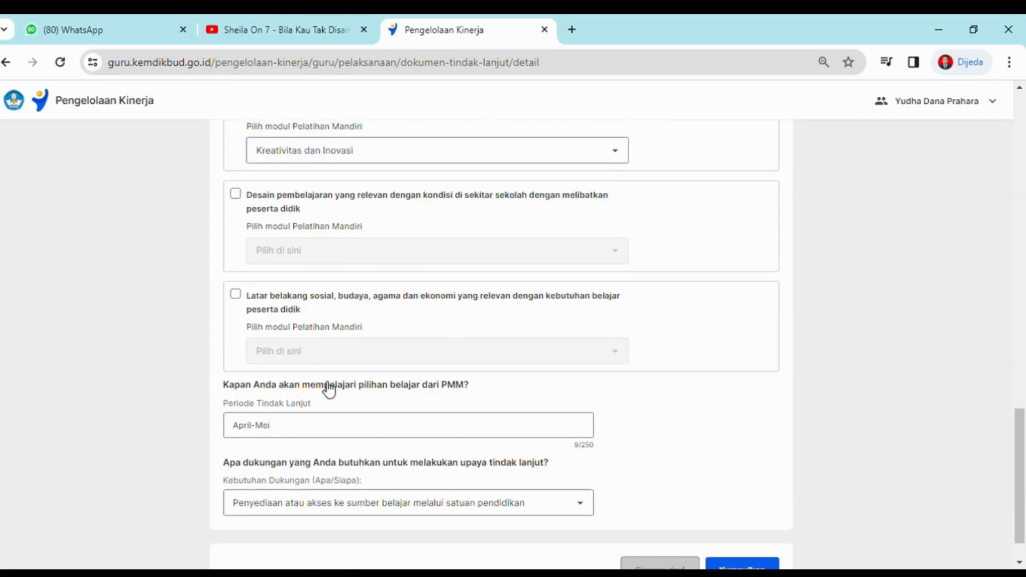
scroll(330, 390, "up", 2)
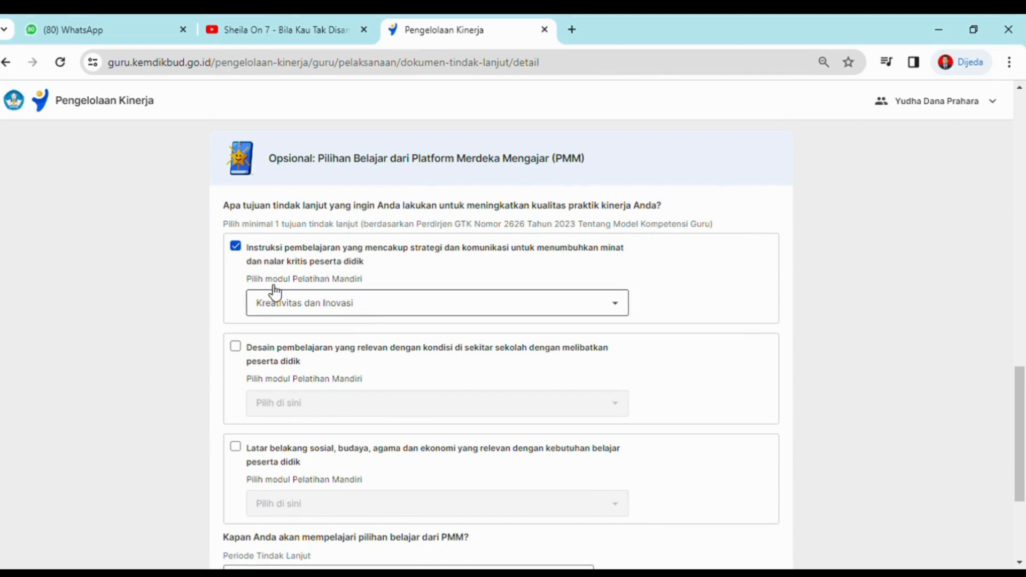
left_click(235, 246)
left_click(255, 350)
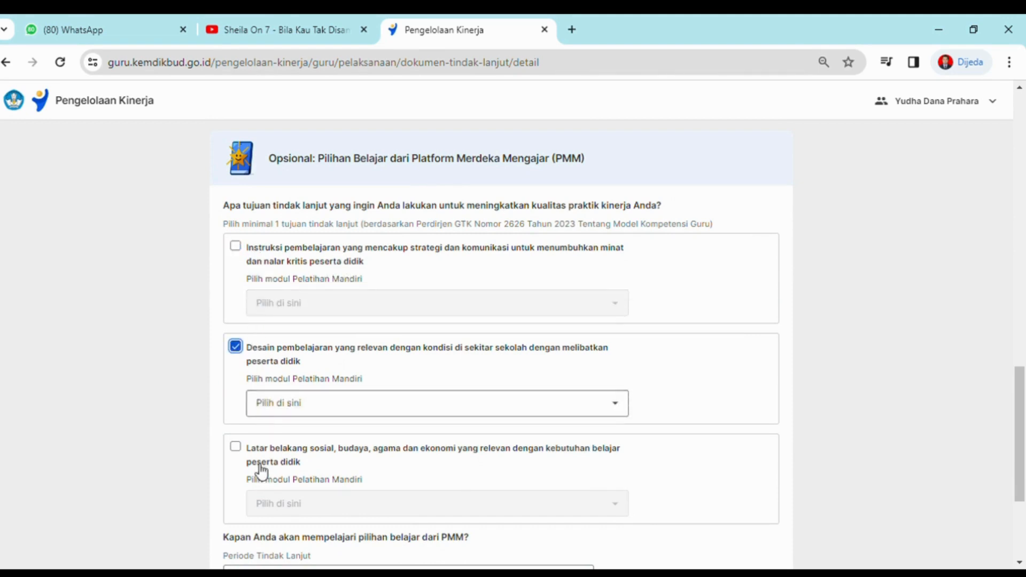
left_click(256, 449)
left_click(248, 251)
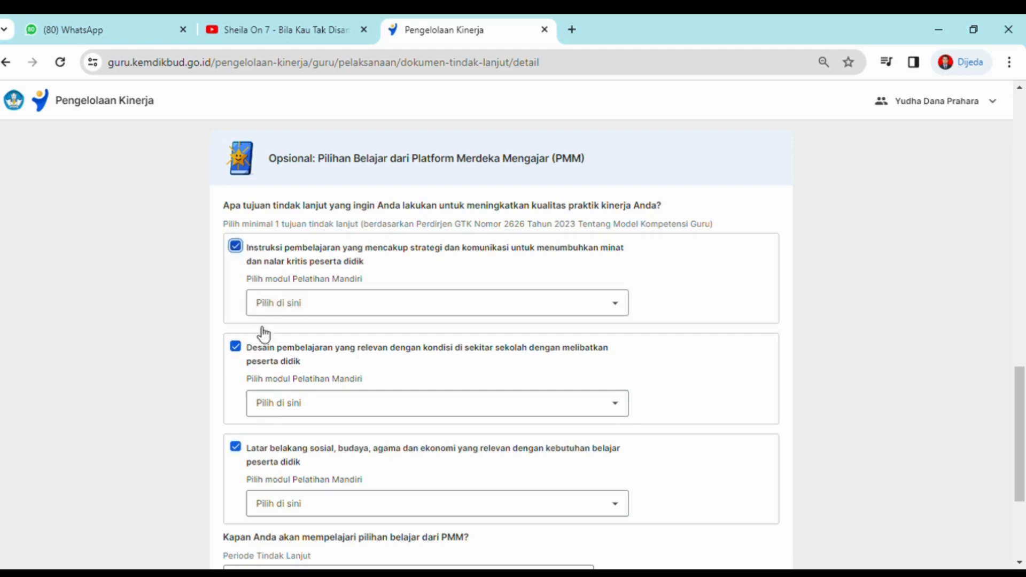
left_click(254, 348)
left_click(249, 457)
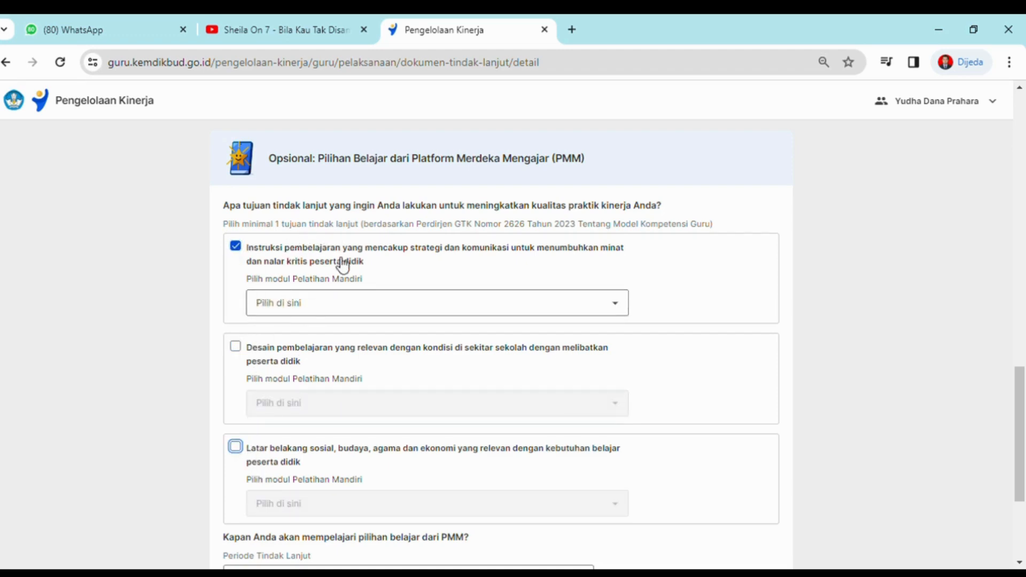
- Compare the Tujuan Tindak Lanjut answer with the Instruksi pembelajaran goal and set its Pelatihan Mandiri module to Kreativitas dan Inovasi
scroll(313, 262, "up", 1)
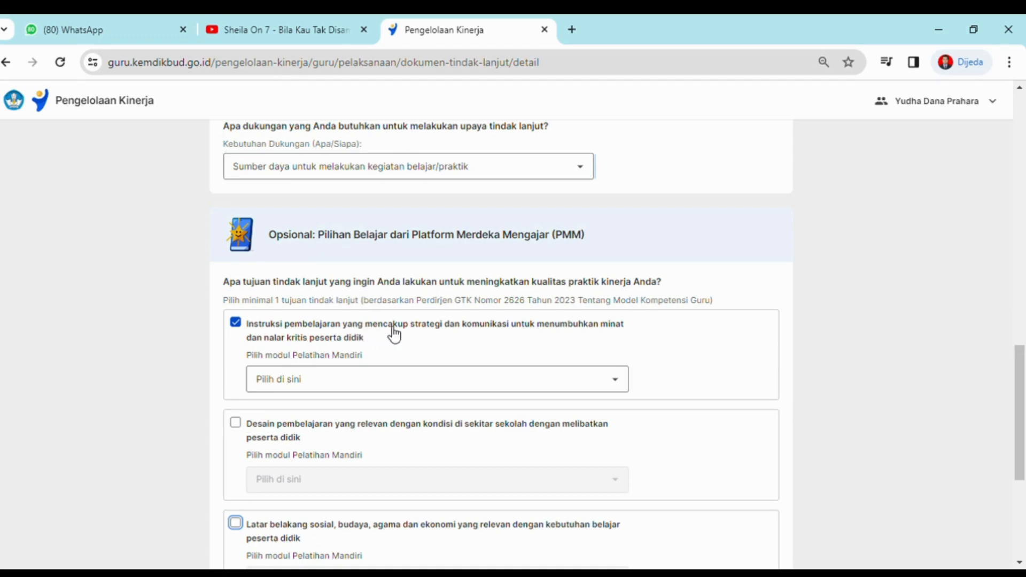
scroll(394, 334, "up", 4)
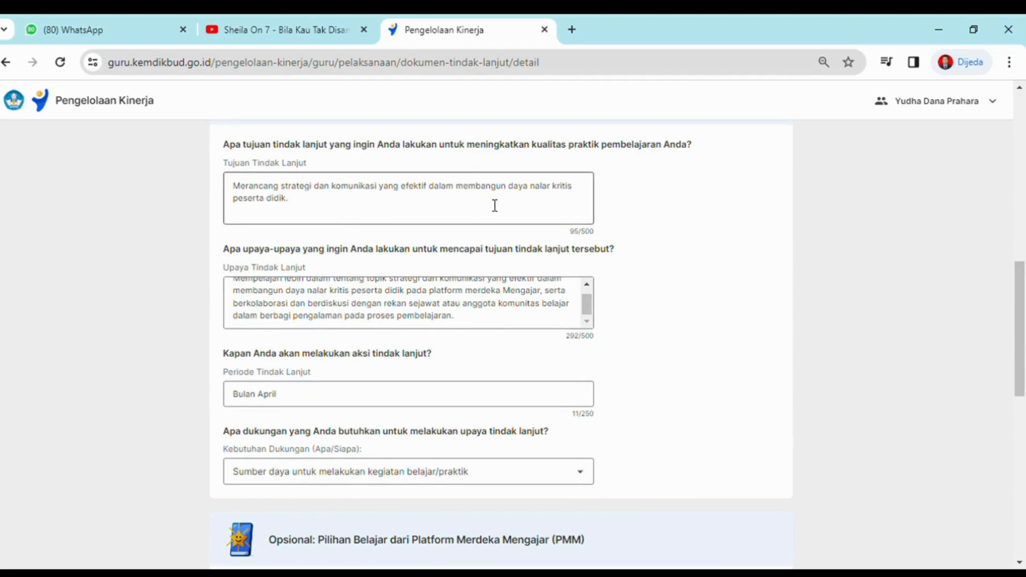
scroll(495, 207, "down", 5)
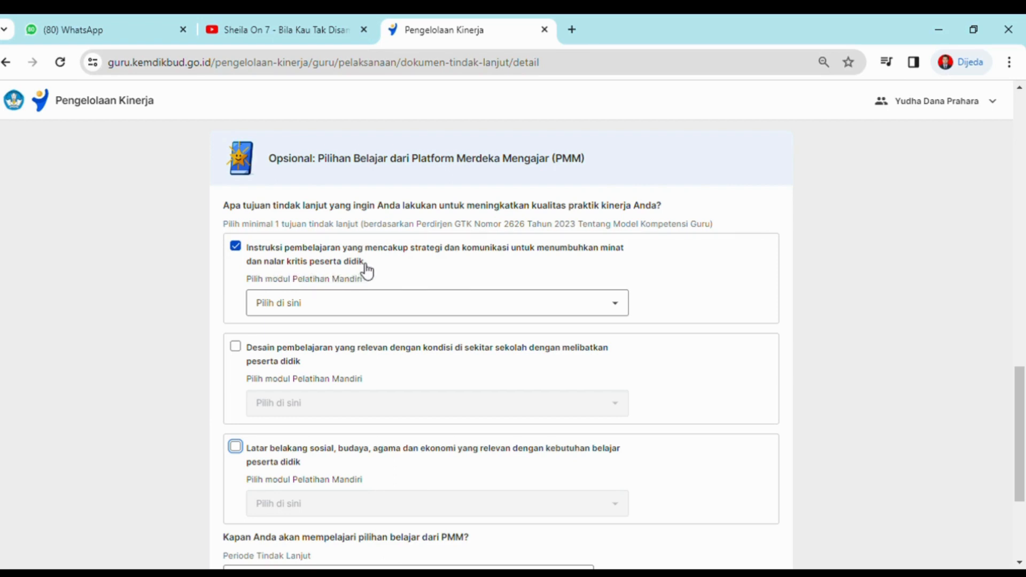
left_click(424, 306)
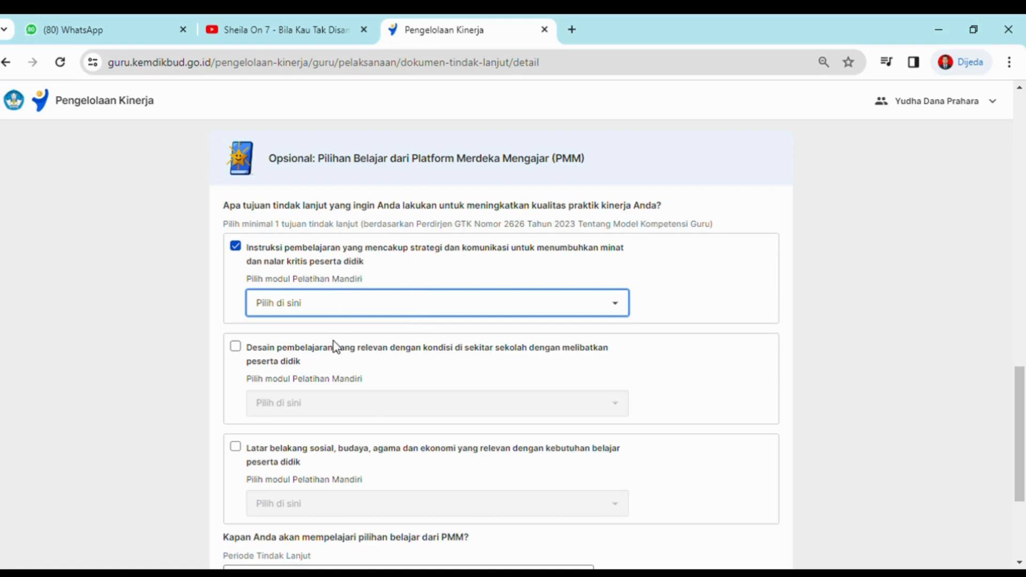
left_click(323, 362)
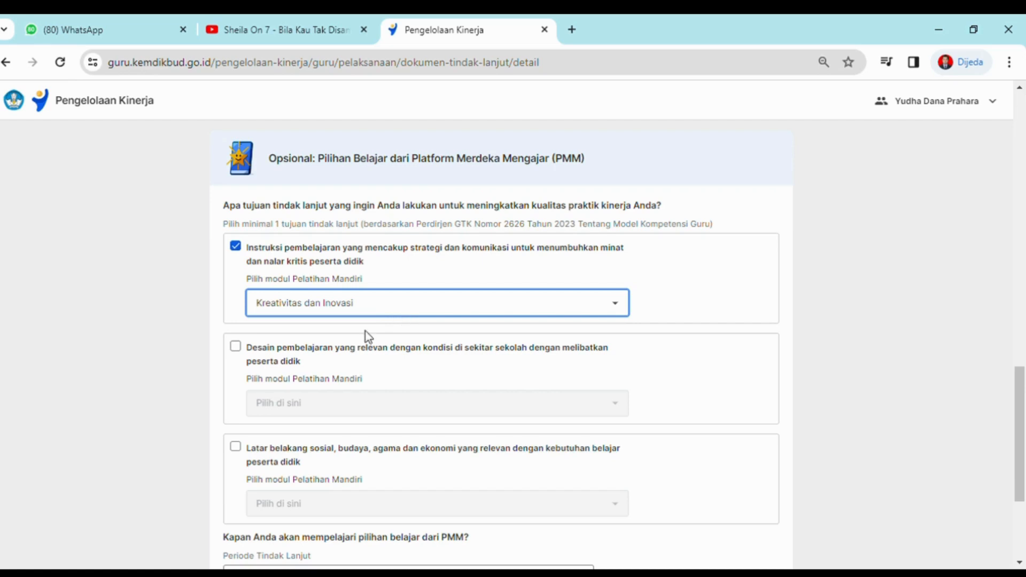
- Check the Periode Tindak Lanjut and Kebutuhan Dukungan answers for the optional PMM learning choice
scroll(382, 348, "down", 1)
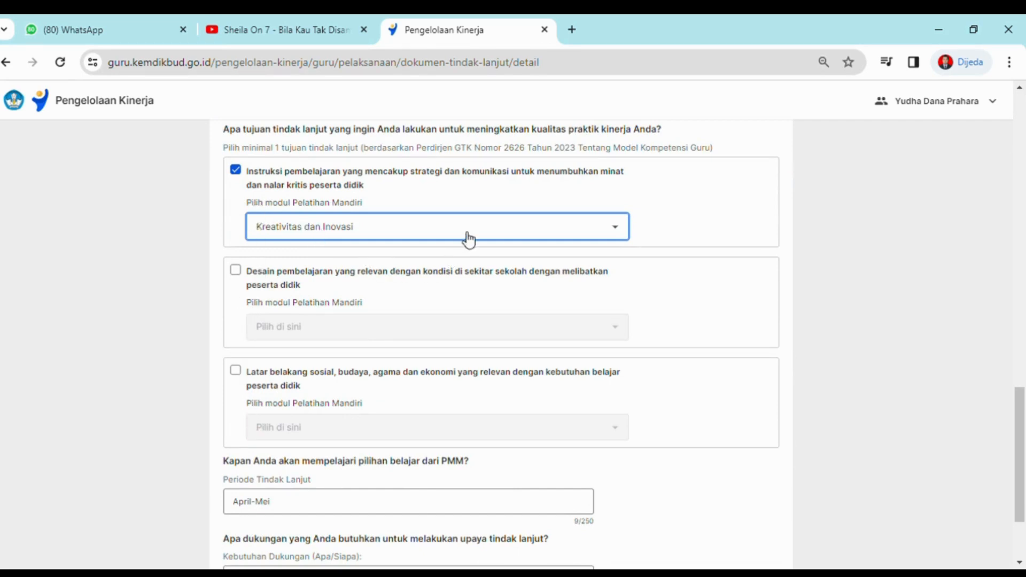
scroll(464, 277, "down", 2)
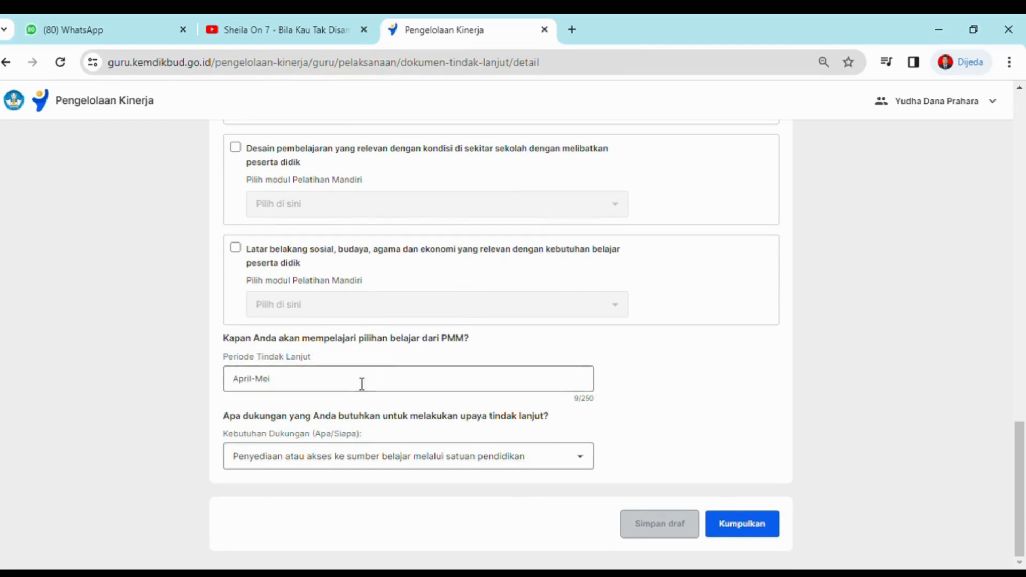
left_click(294, 385)
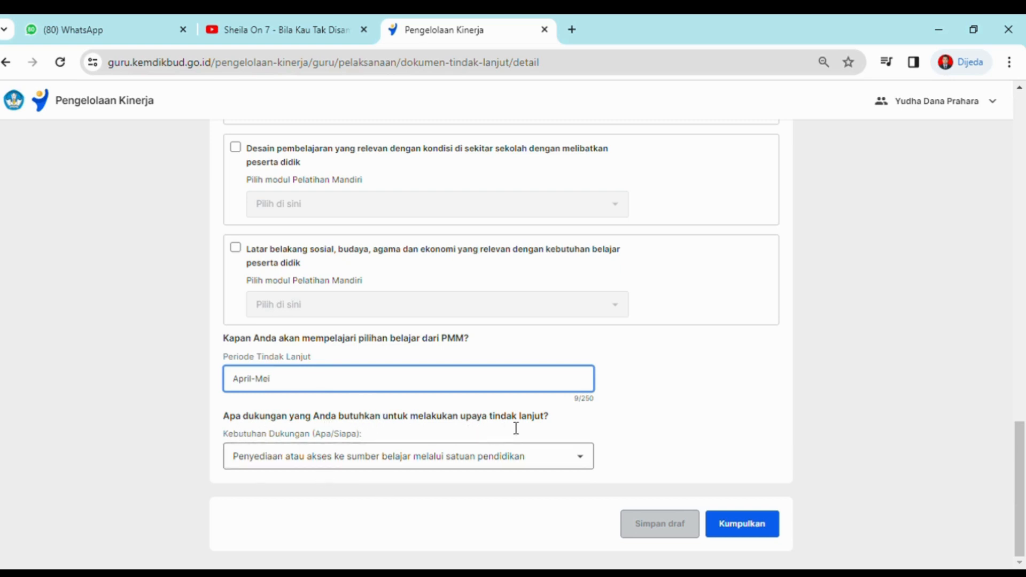
left_click(444, 464)
scroll(451, 474, "up", 3)
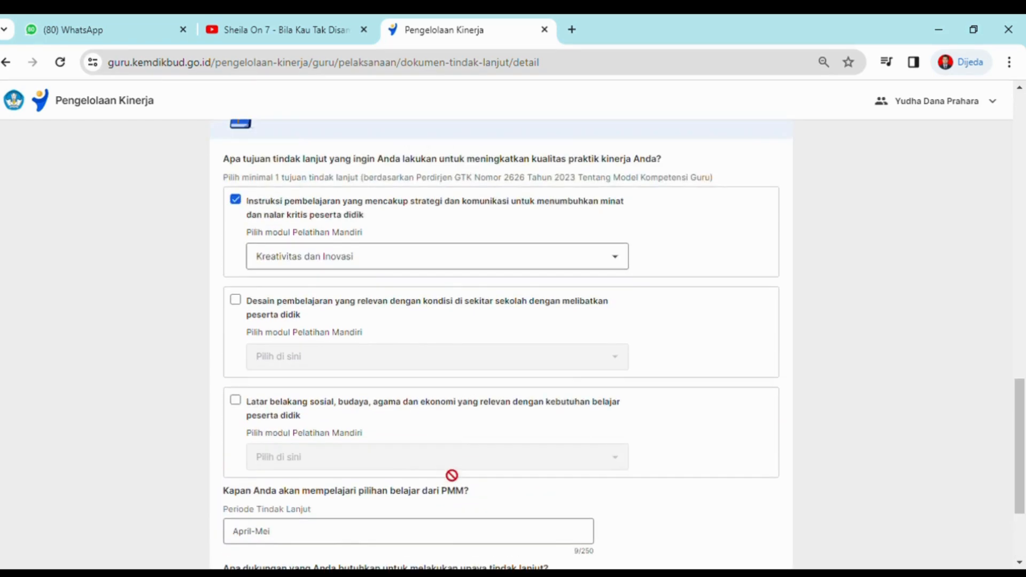
scroll(451, 474, "down", 3)
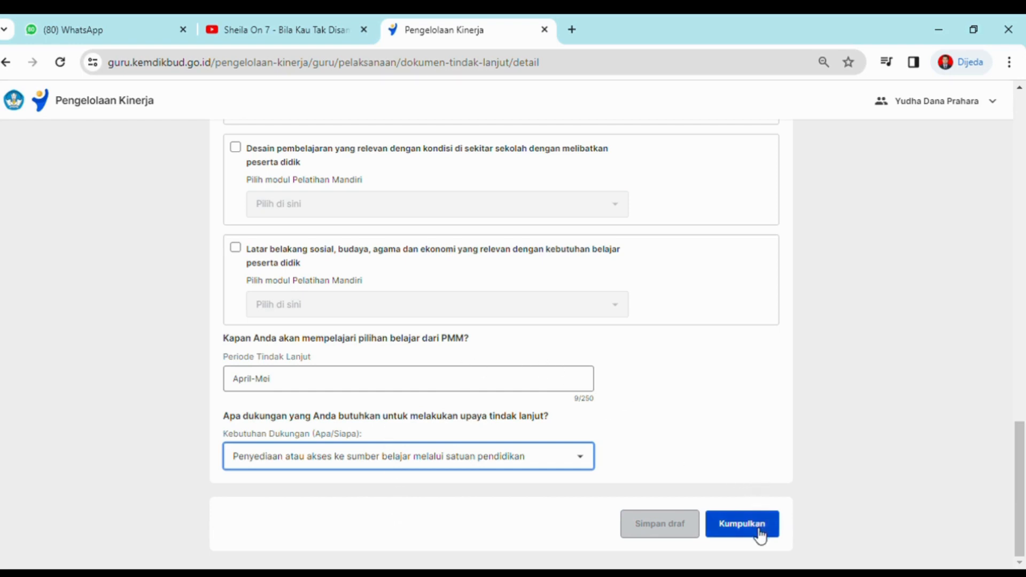
- Try to save the follow-up document as a draft and review the answers from Refleksi Guru down to the optional PMM section
left_click(665, 535)
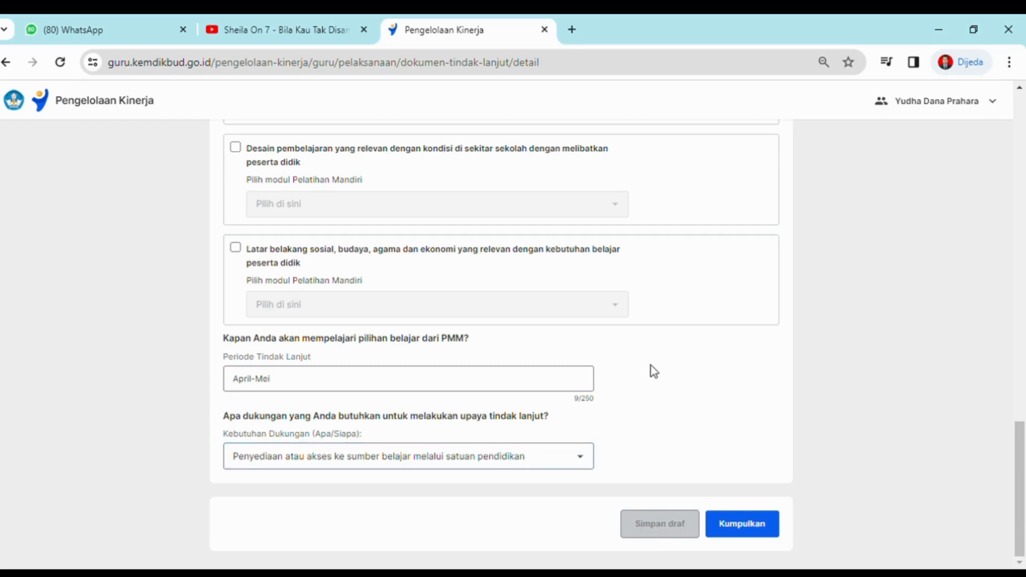
scroll(651, 364, "up", 6)
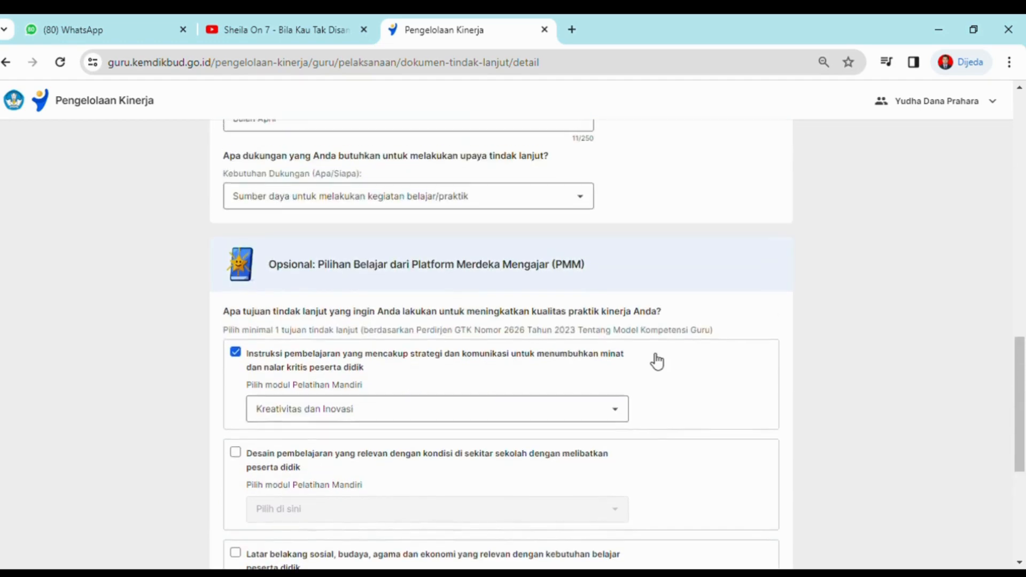
scroll(656, 362, "up", 15)
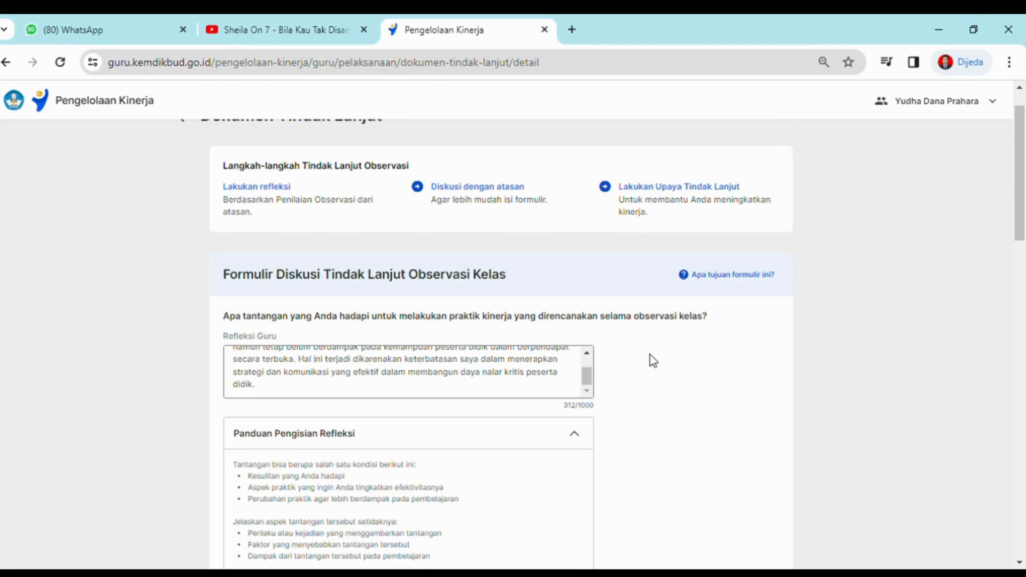
scroll(653, 361, "down", 13)
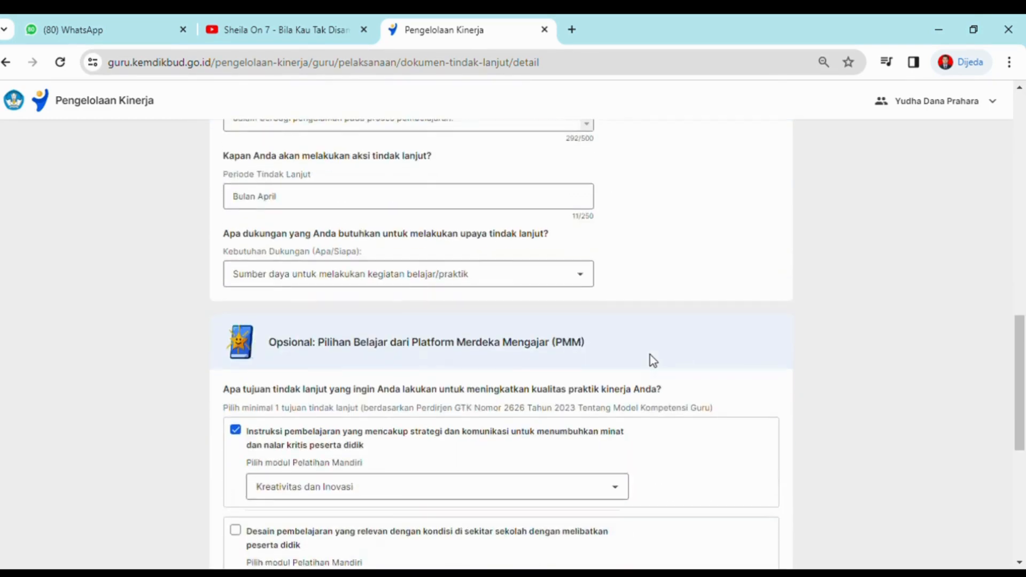